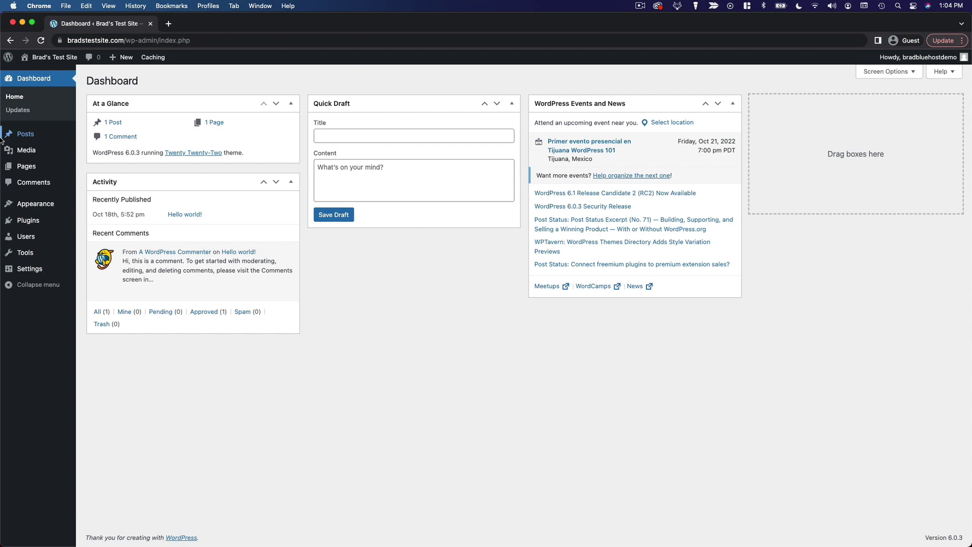
- Open All Posts from the admin sidebar to list the single Hello world! post
mouse_move(24, 142)
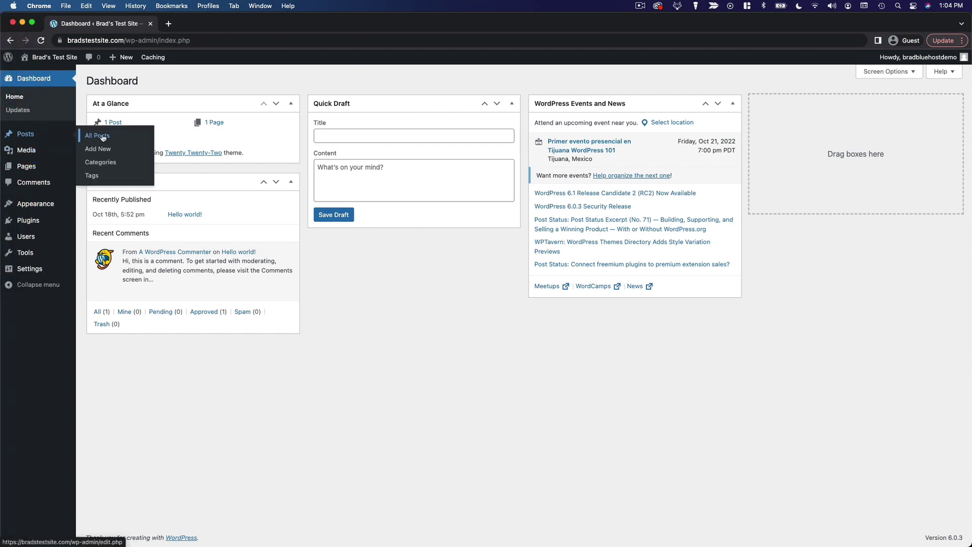
click(124, 137)
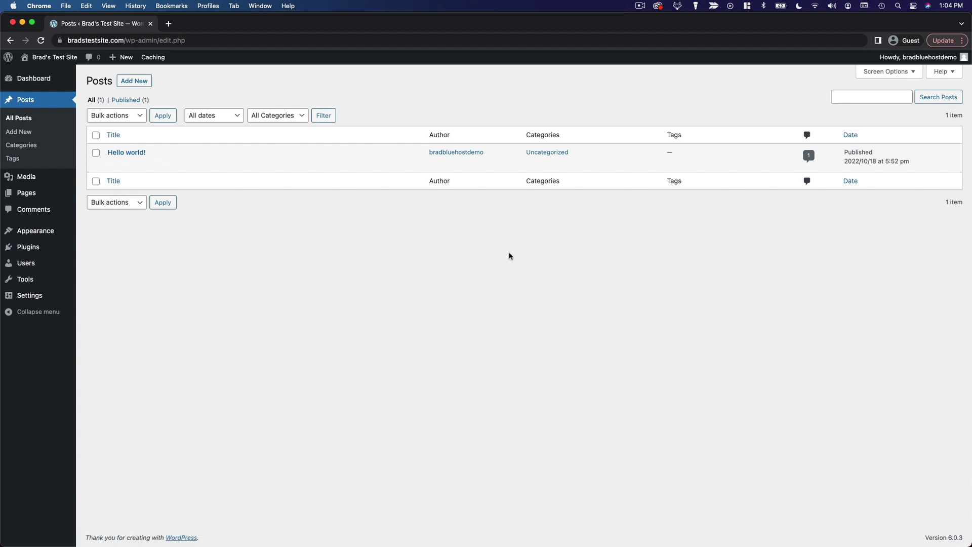
mouse_move(194, 164)
click(129, 116)
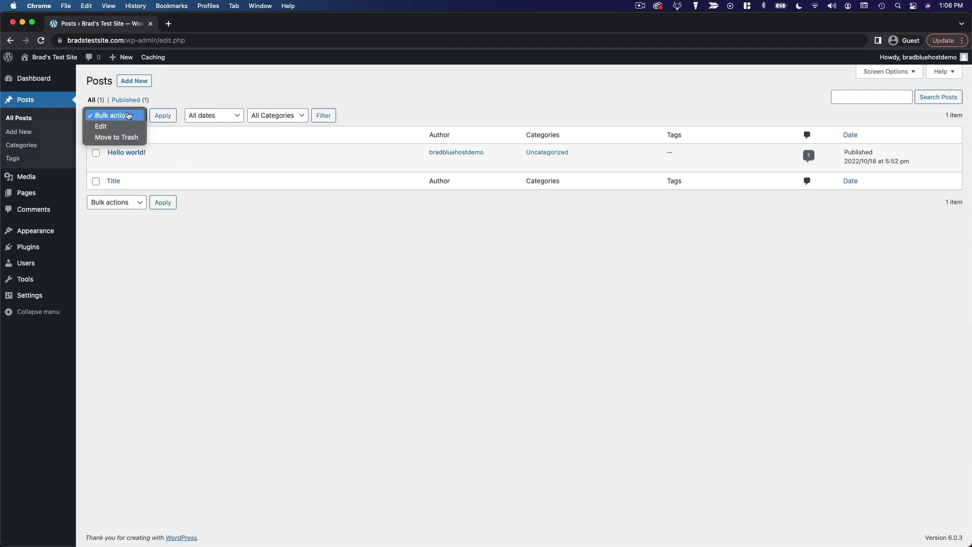
click(130, 116)
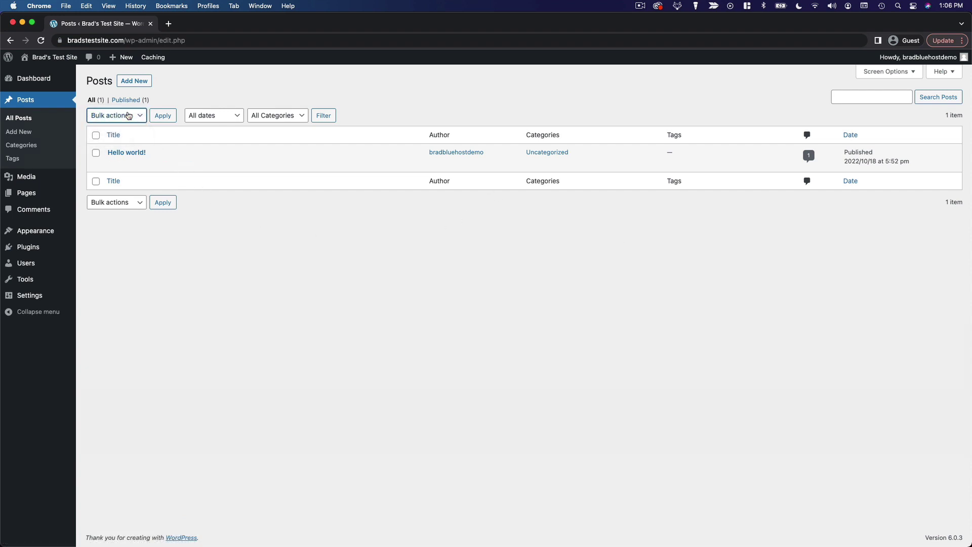
click(96, 153)
click(129, 116)
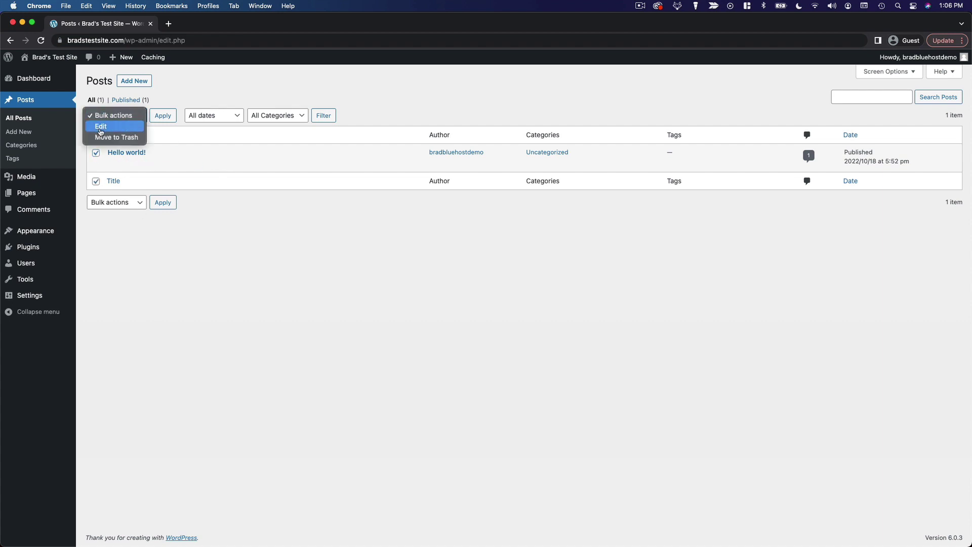
click(180, 97)
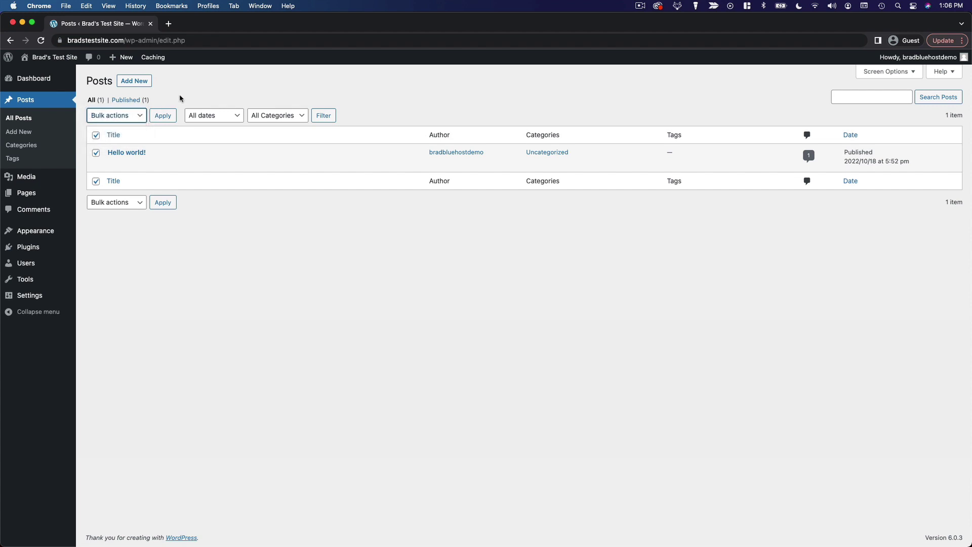
click(96, 135)
mouse_move(204, 154)
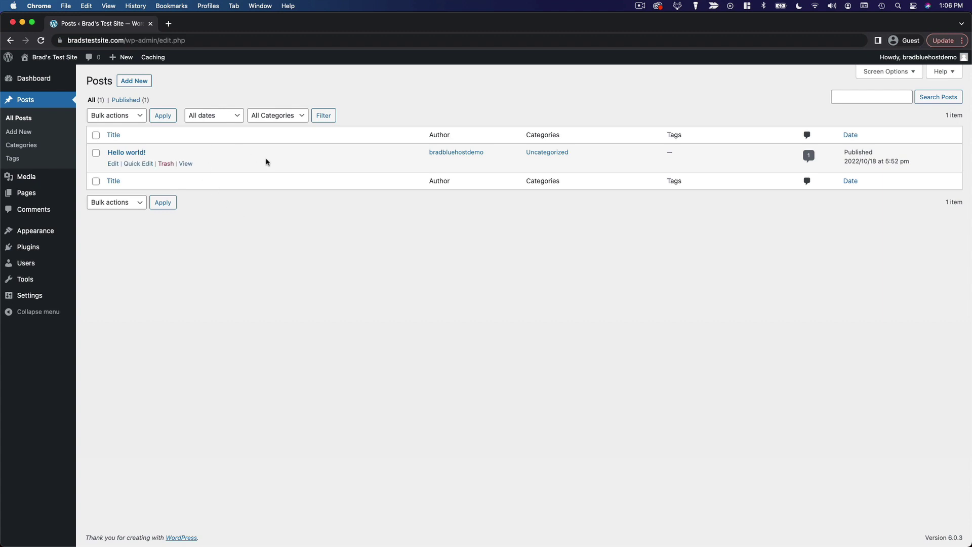
click(232, 117)
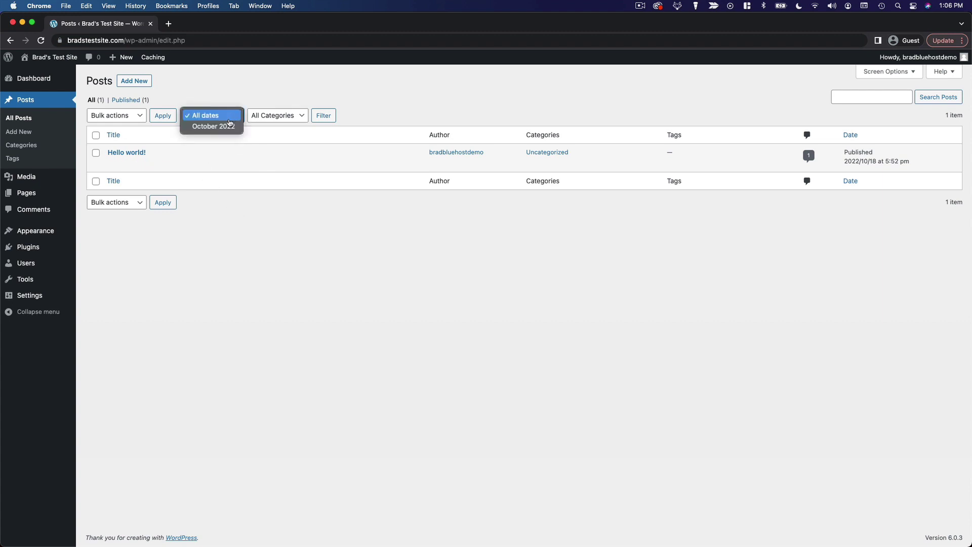
click(244, 127)
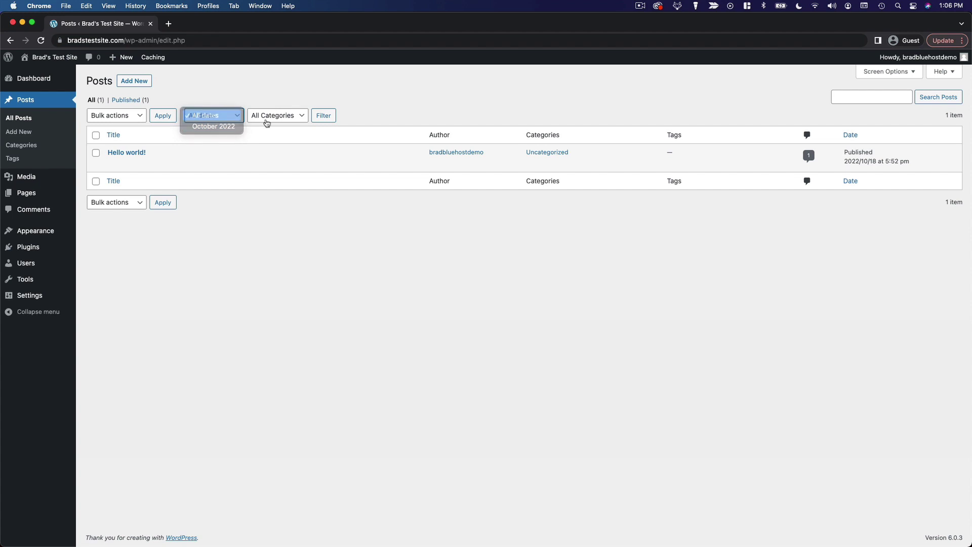
click(284, 120)
click(290, 116)
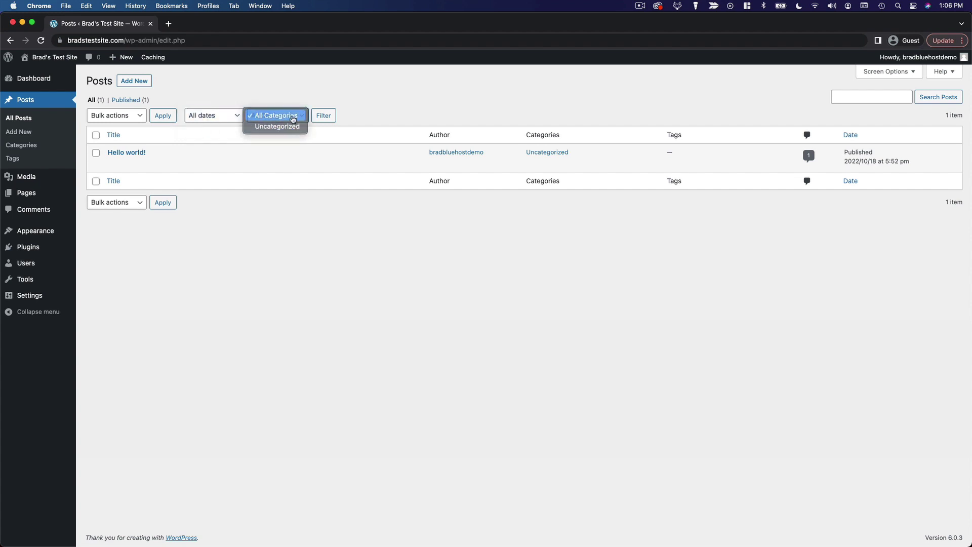
mouse_move(375, 158)
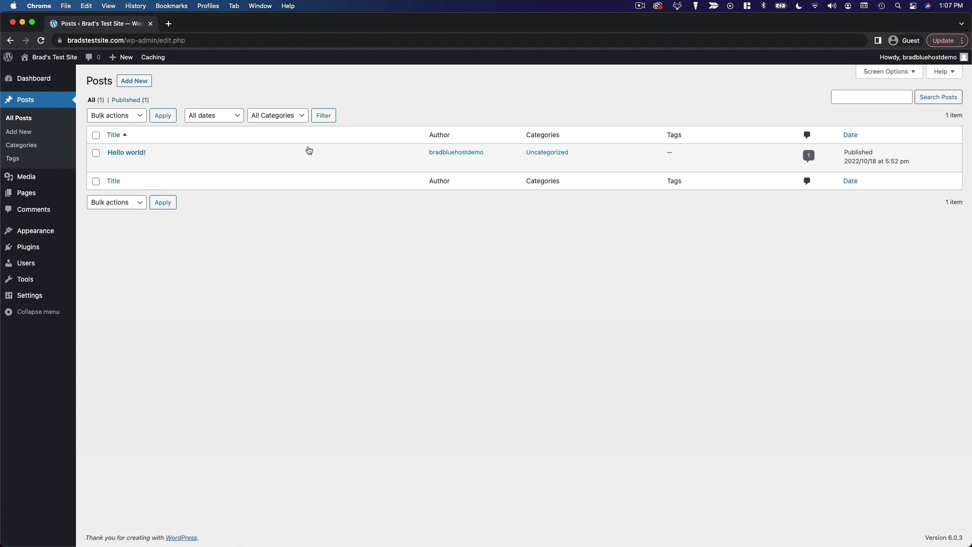
- Locate the Hello world! post title in the All Posts list
mouse_move(282, 151)
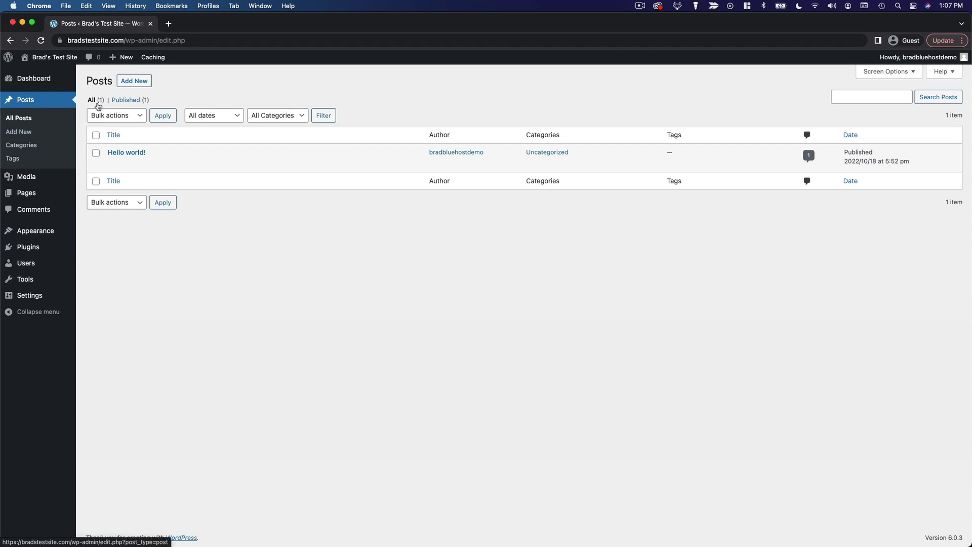
mouse_move(122, 57)
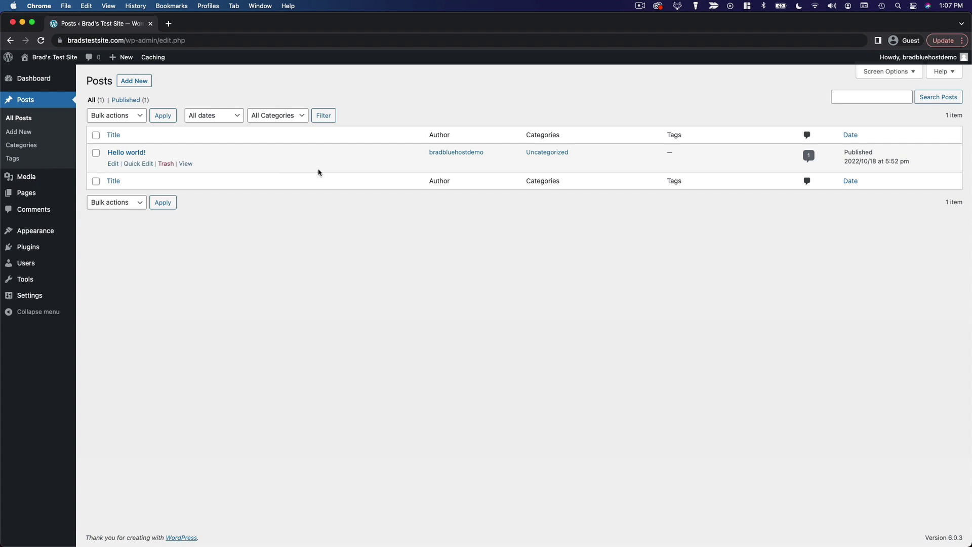
- Open the Hello world! post editor in a new tab and dismiss the welcome tour
super+click(135, 154)
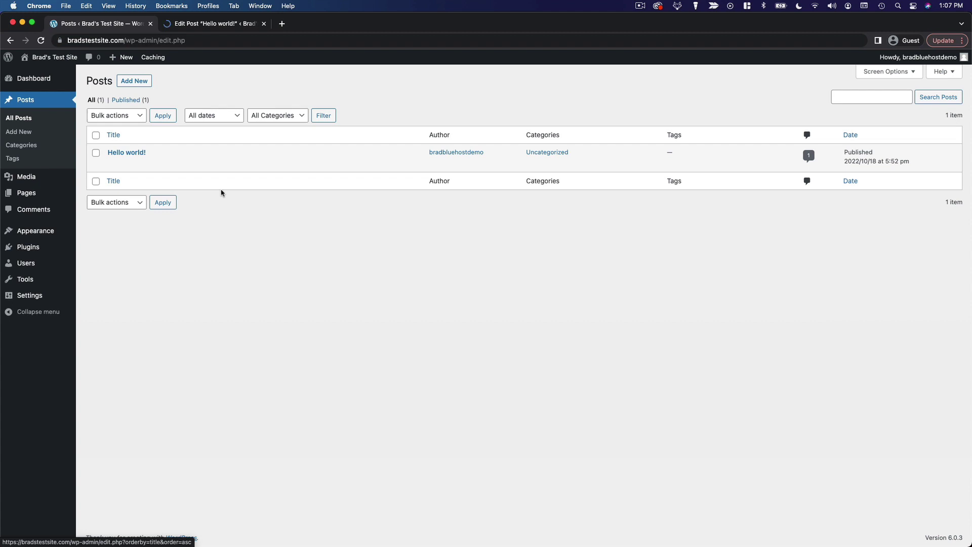
click(215, 28)
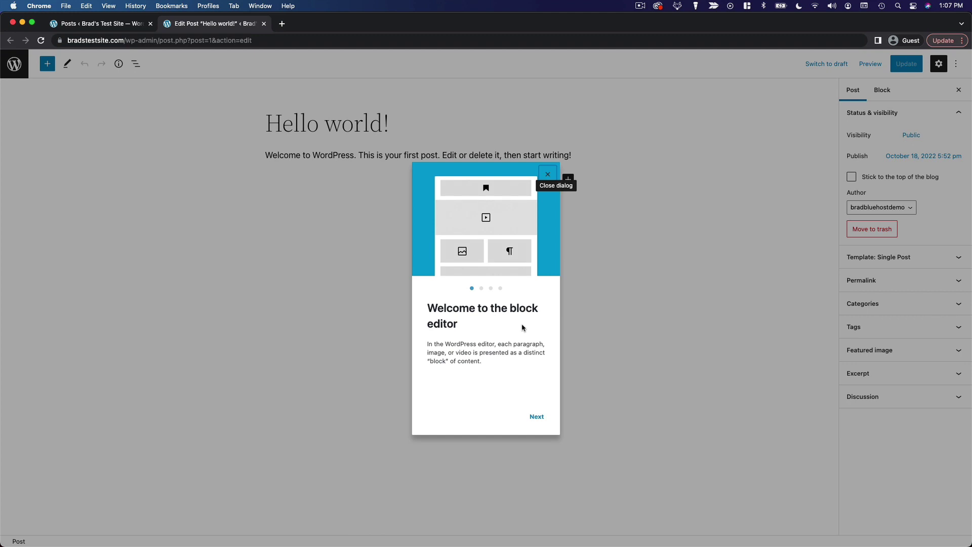
click(549, 176)
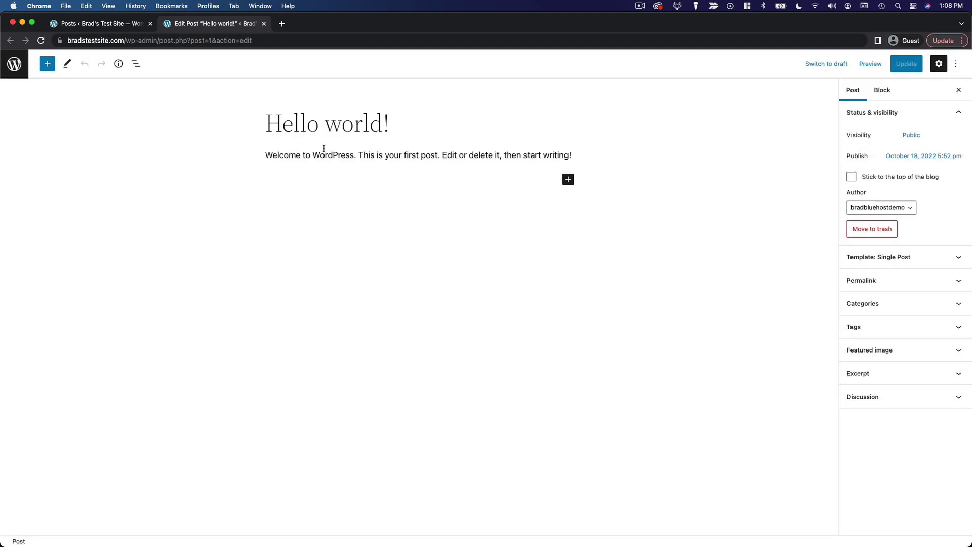
- Select the Hello world! title, then select and deselect the paragraph block twice
click(336, 109)
drag(265, 123, 400, 127)
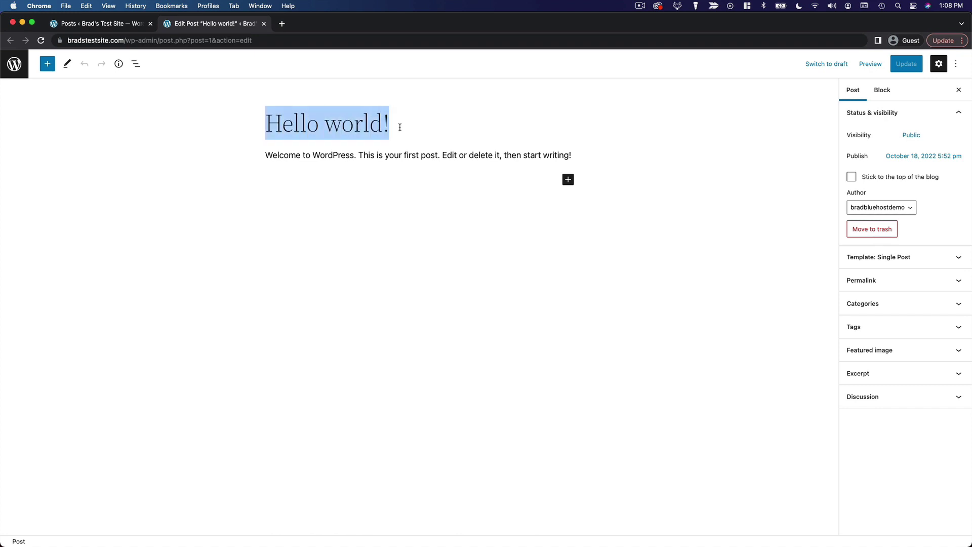
click(405, 156)
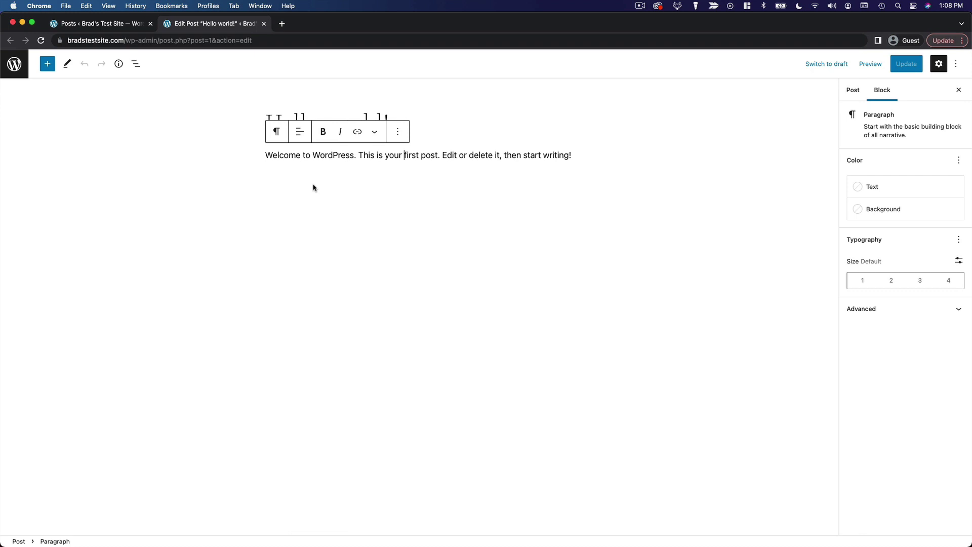
click(709, 176)
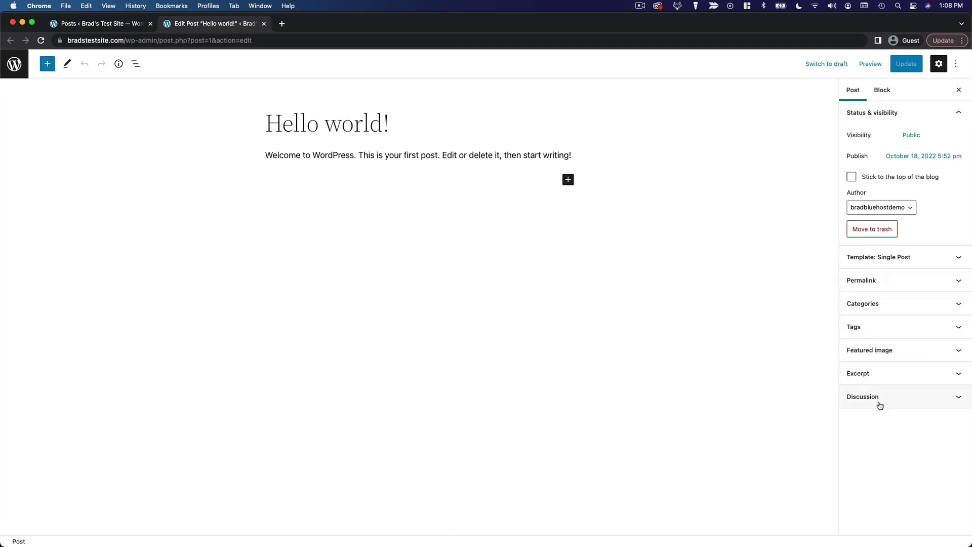
click(557, 153)
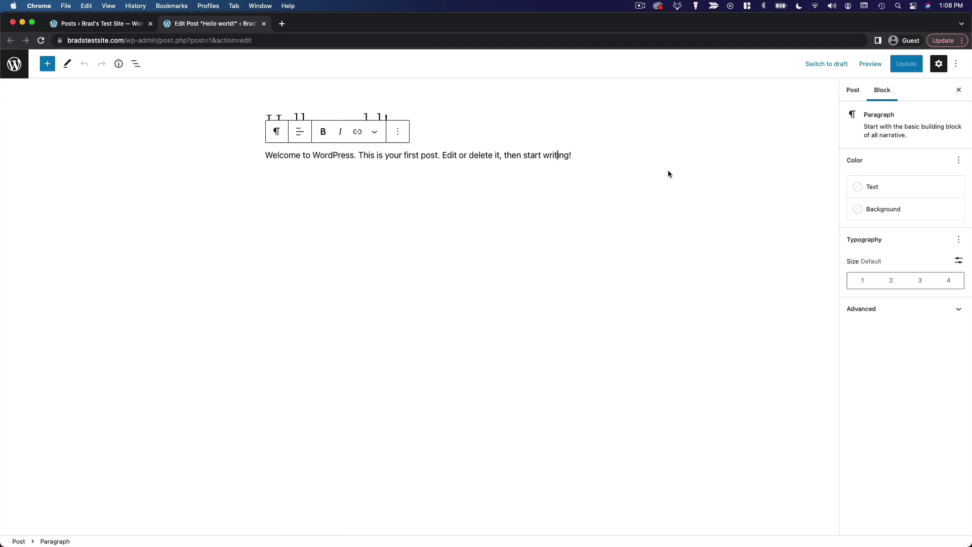
click(679, 161)
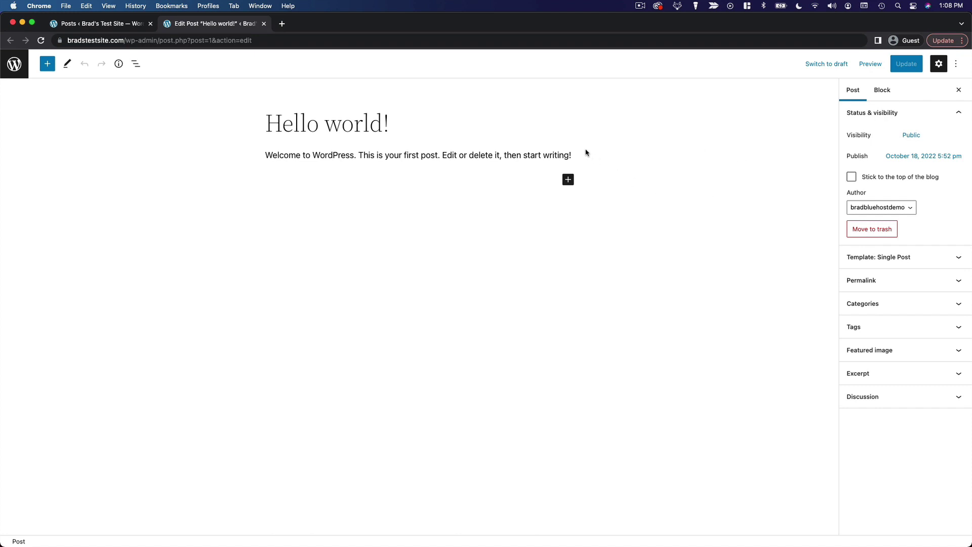
click(139, 26)
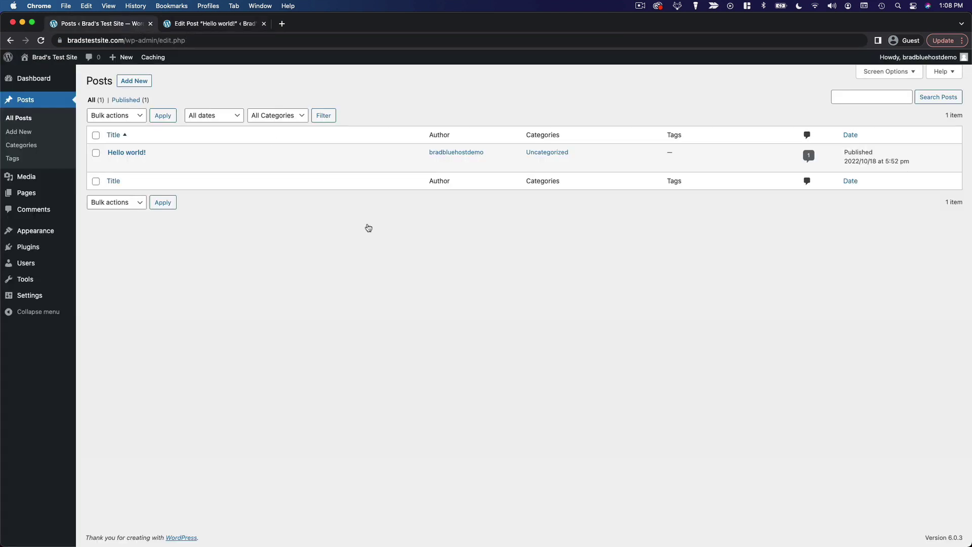
mouse_move(185, 160)
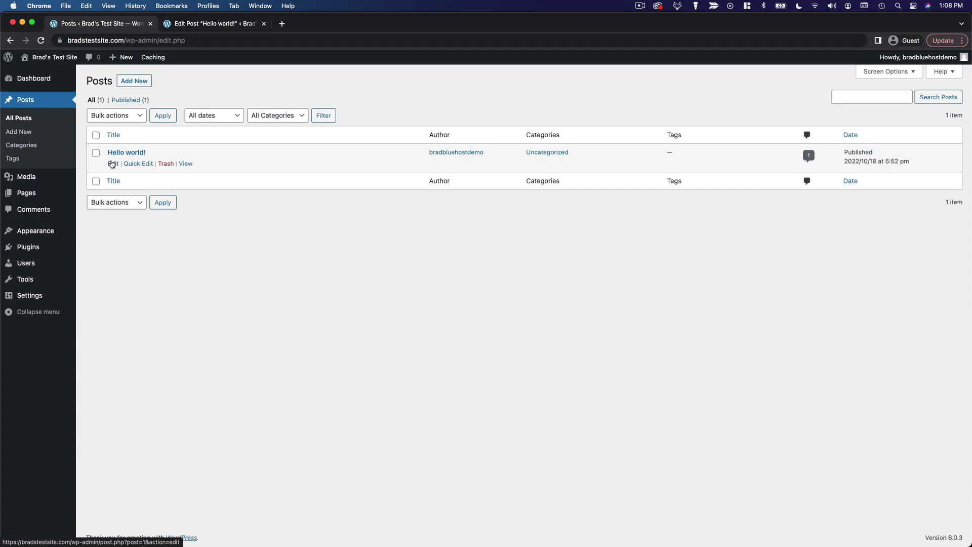
click(136, 165)
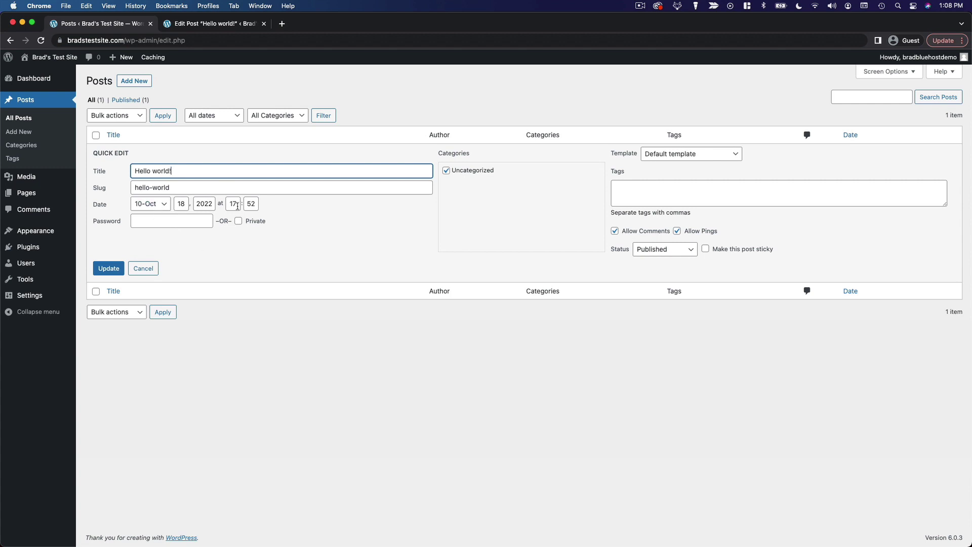
click(663, 249)
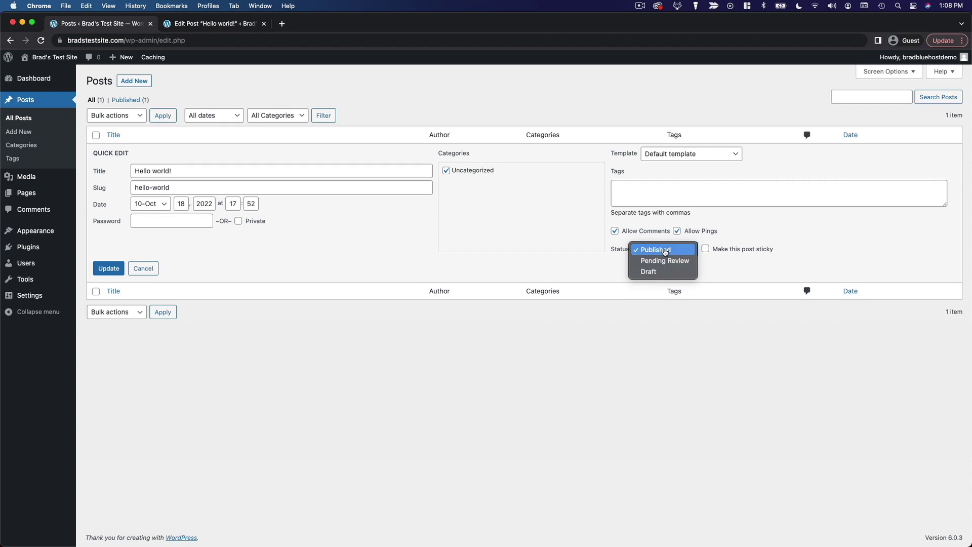
click(597, 269)
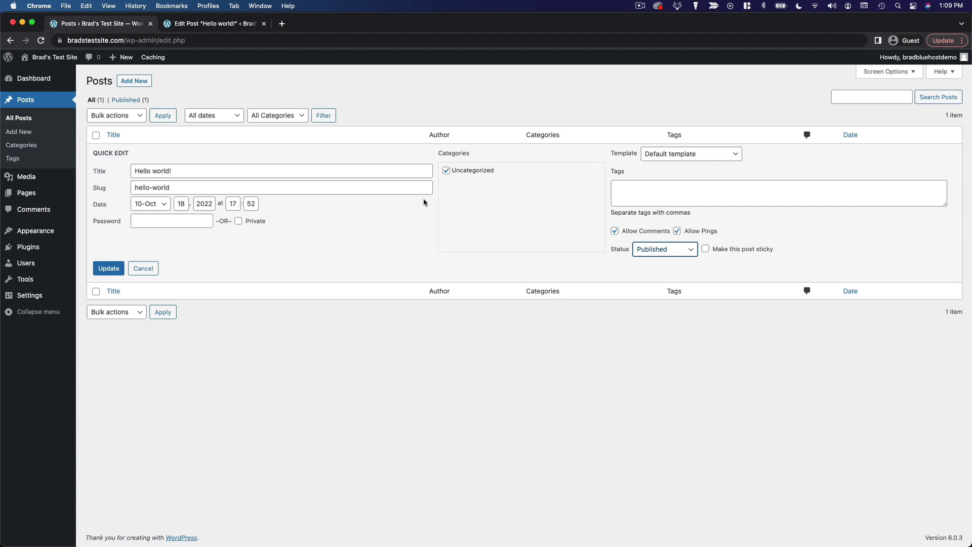
click(130, 118)
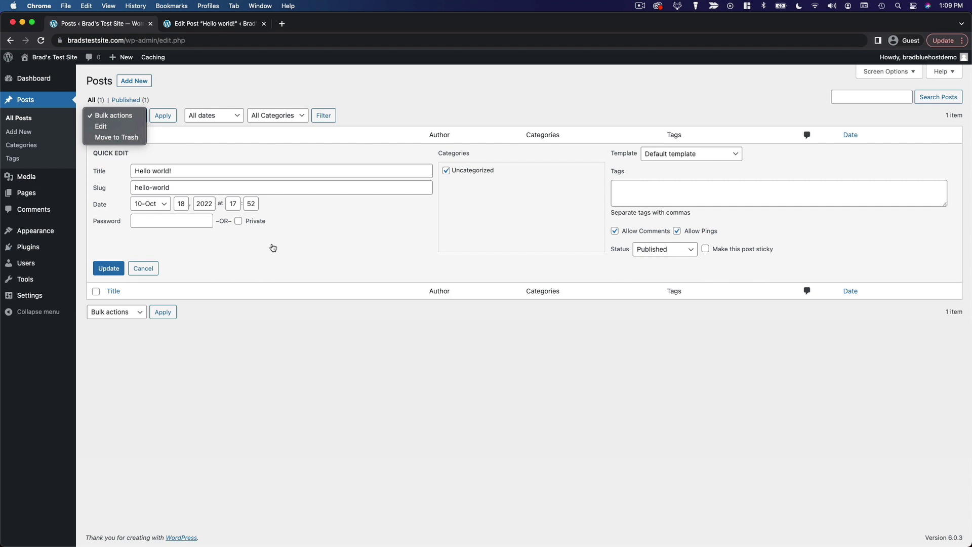
click(194, 271)
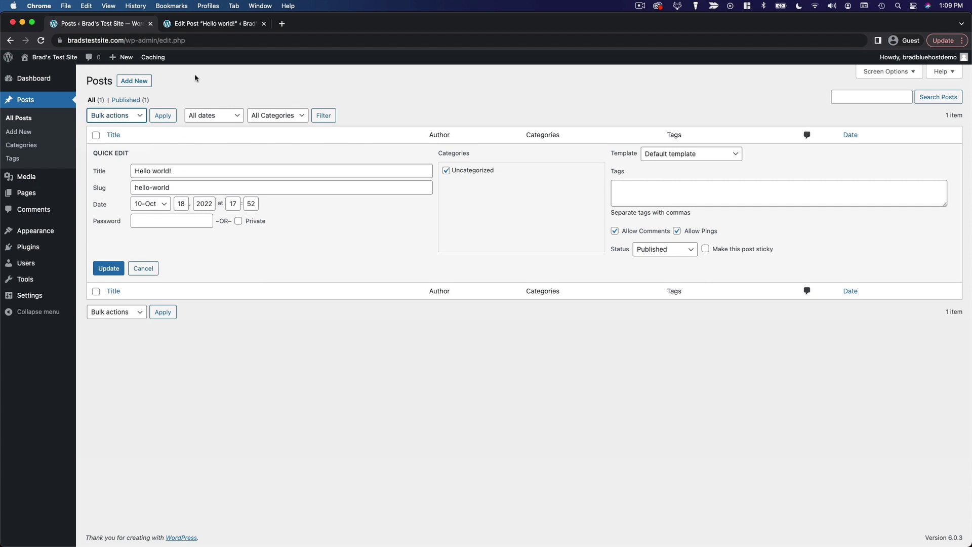
click(199, 29)
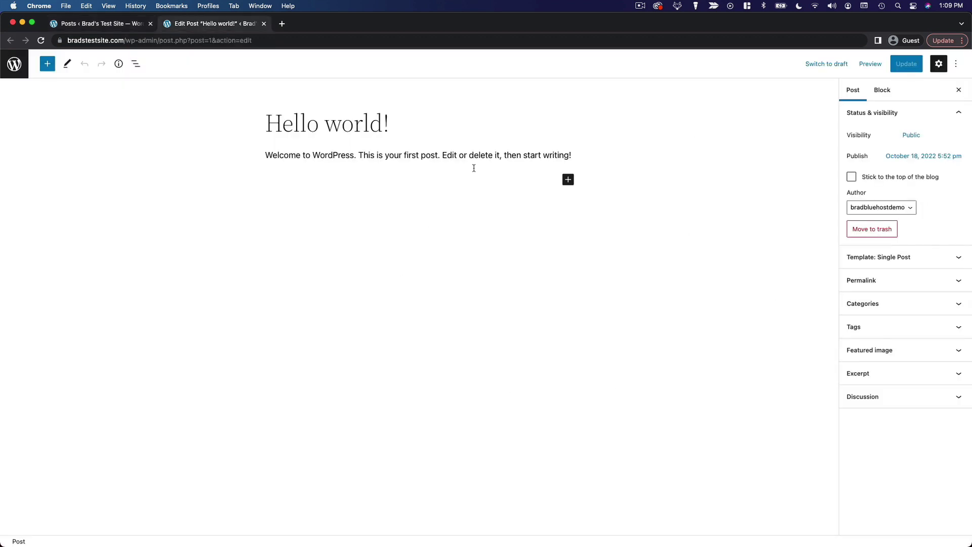
click(105, 26)
click(149, 267)
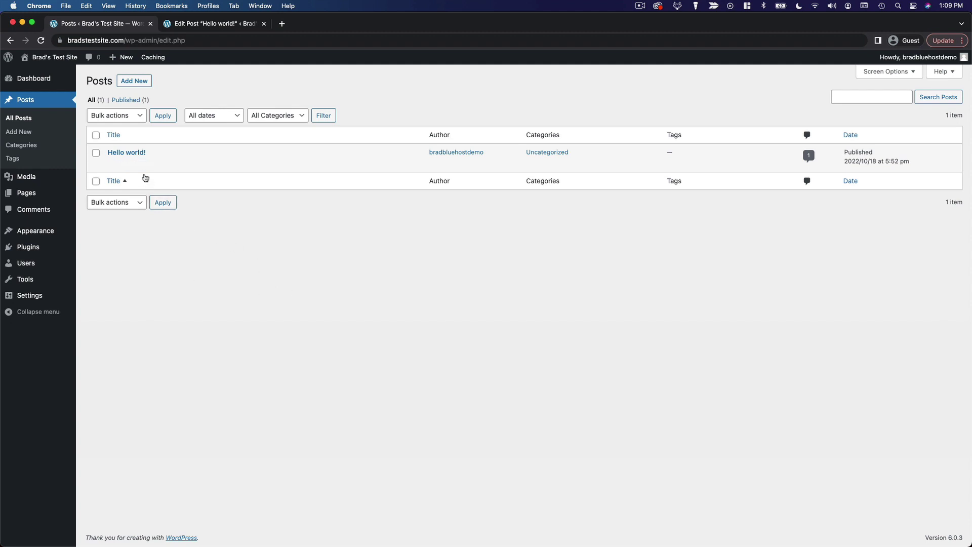
- View the live Hello world! post in a new tab, then return to the Posts list
click(168, 165)
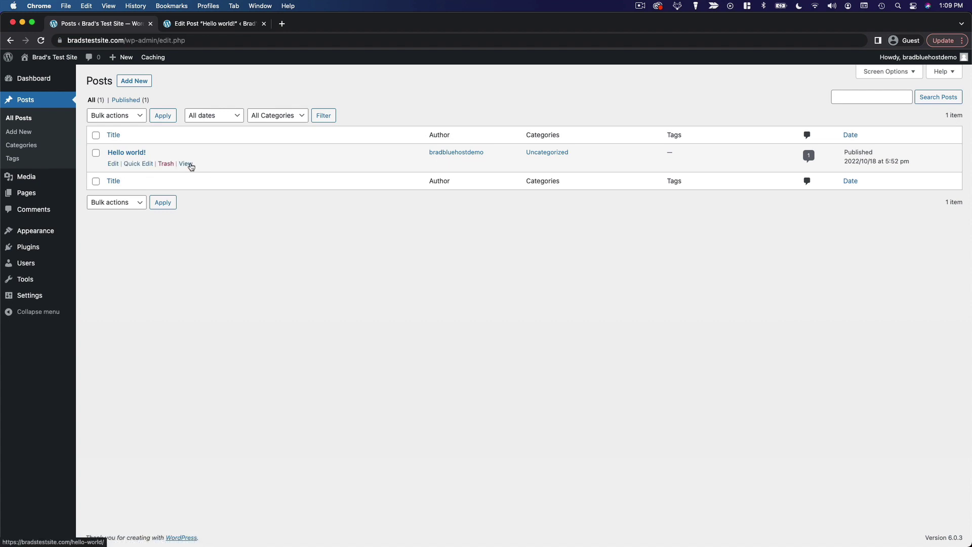
super+click(186, 164)
click(353, 26)
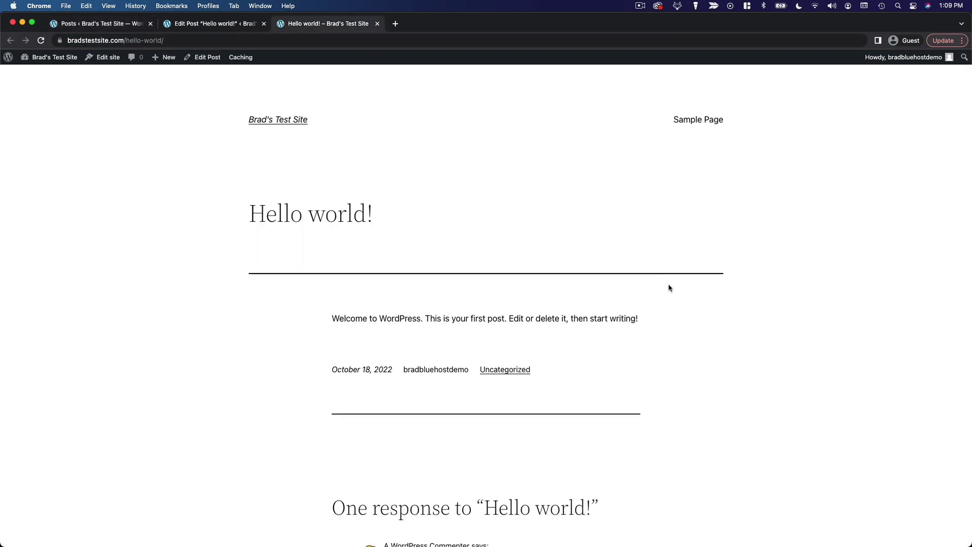
scroll(782, 343, down, 10)
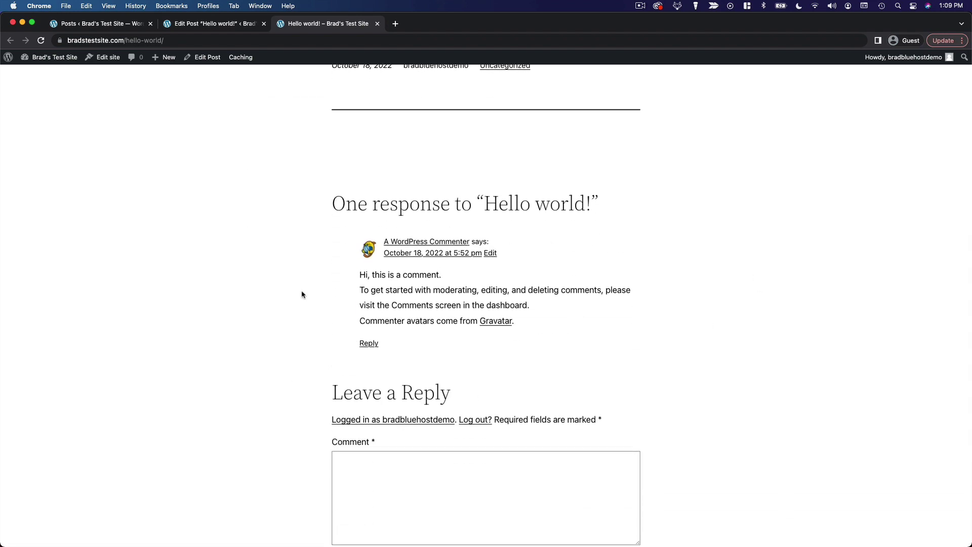
scroll(713, 340, up, 6)
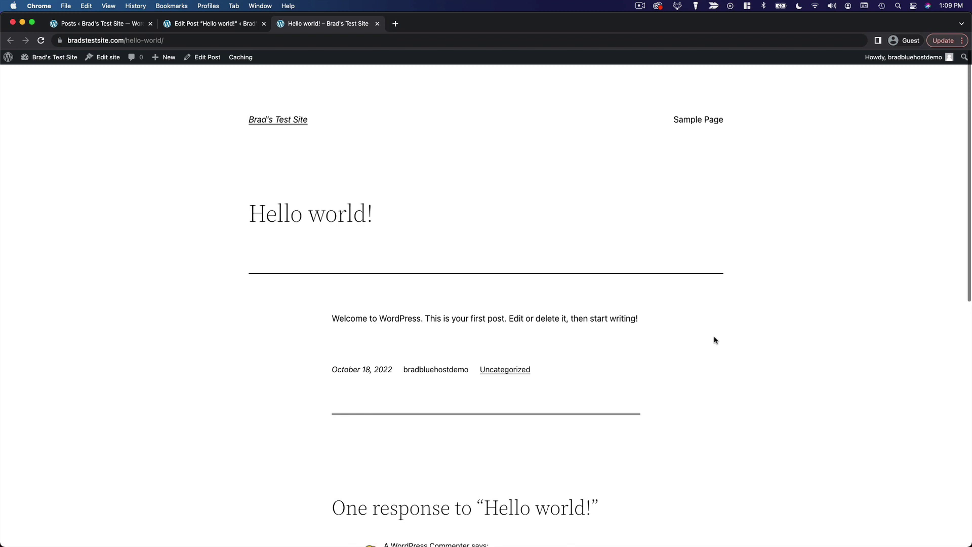
click(97, 24)
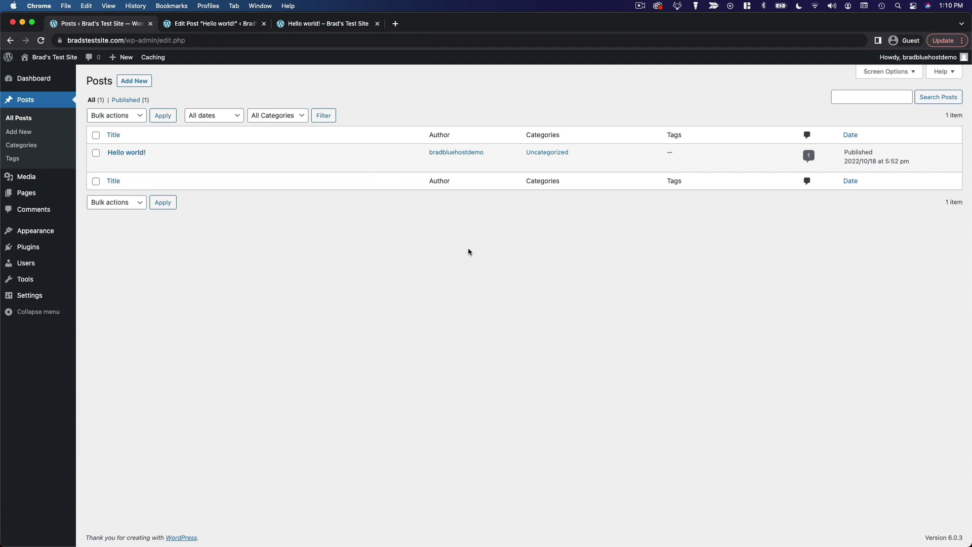
click(60, 193)
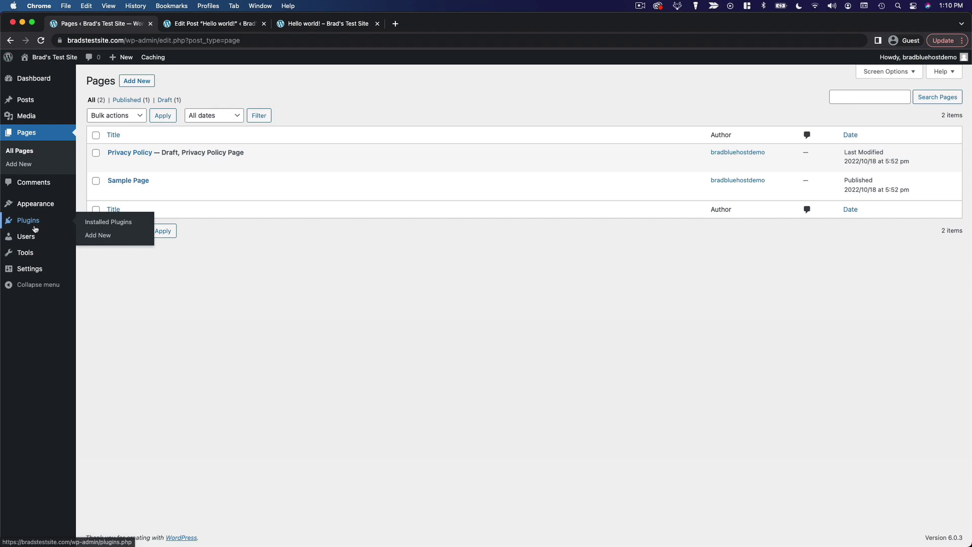
click(34, 226)
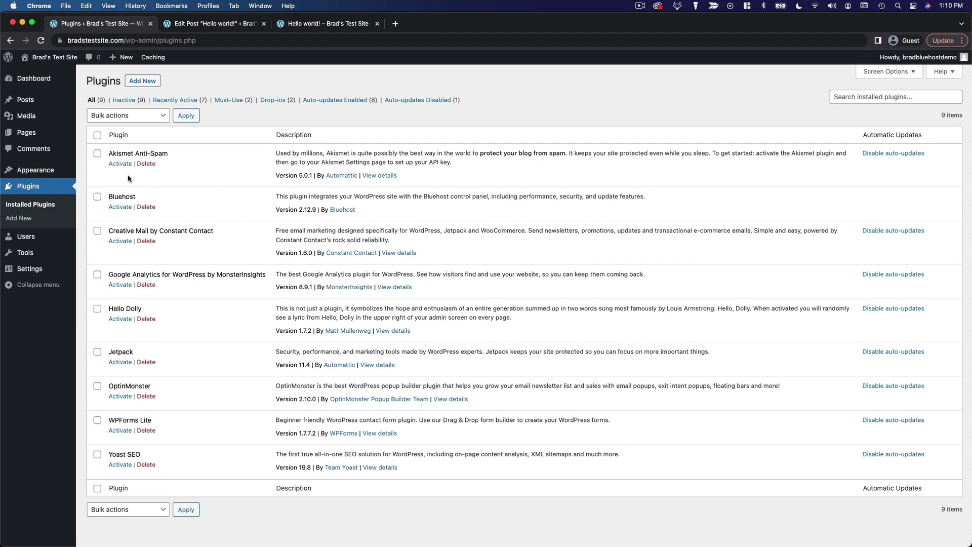
click(26, 100)
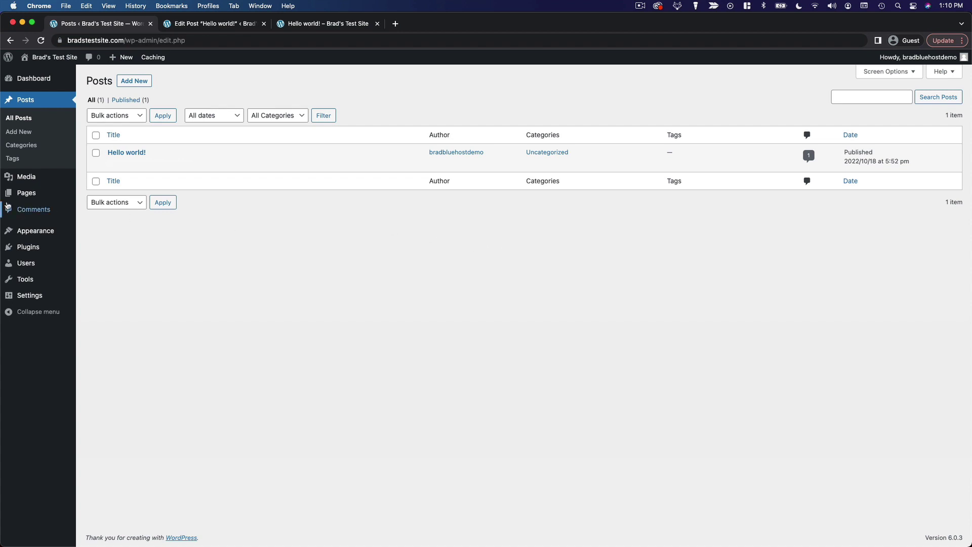
- Open the Pages list, preview the draft Privacy Policy page, then close the preview
click(26, 193)
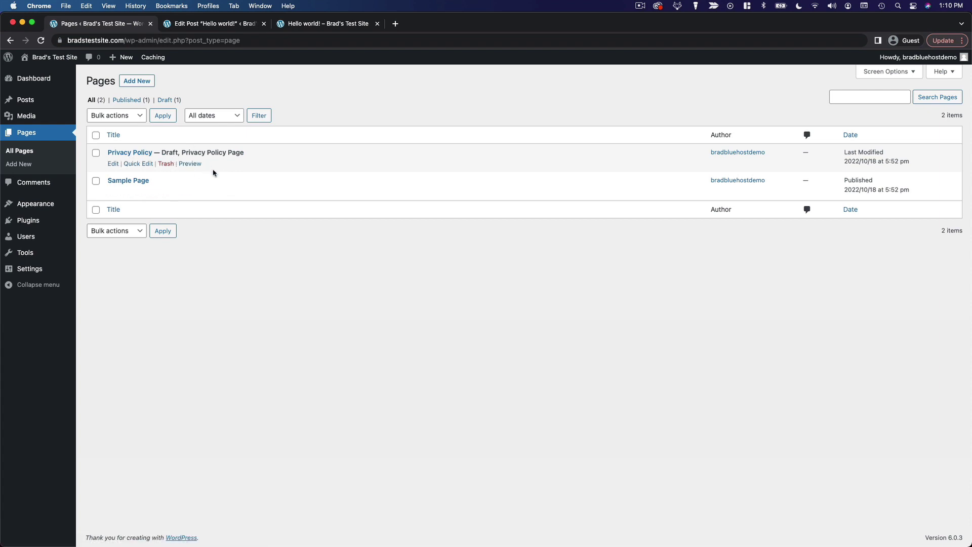
click(191, 163)
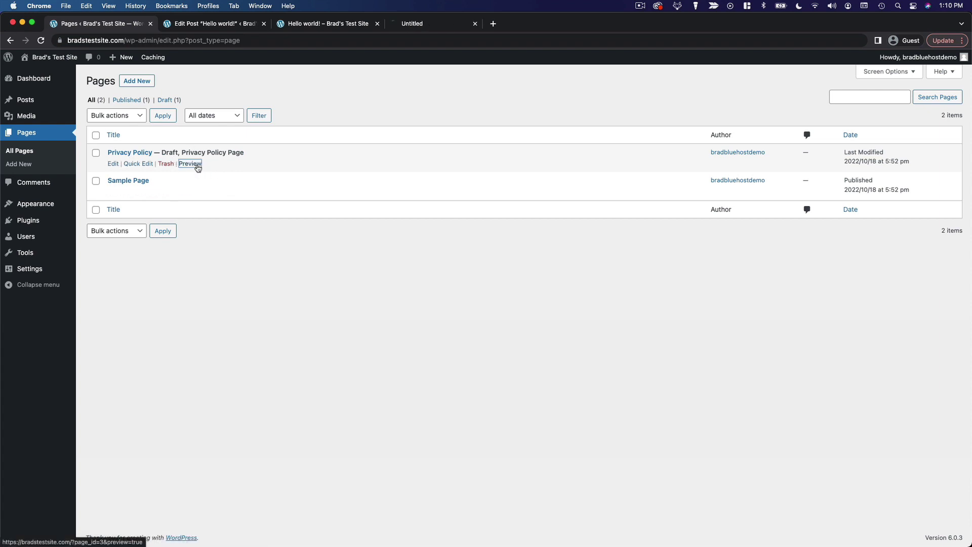
click(451, 21)
scroll(469, 359, down, 5)
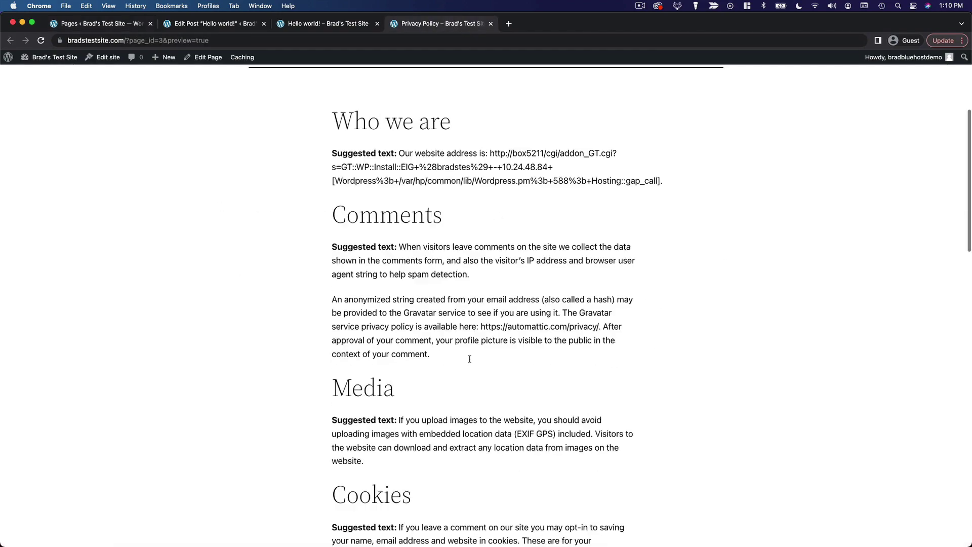
scroll(469, 358, down, 7)
scroll(474, 351, up, 11)
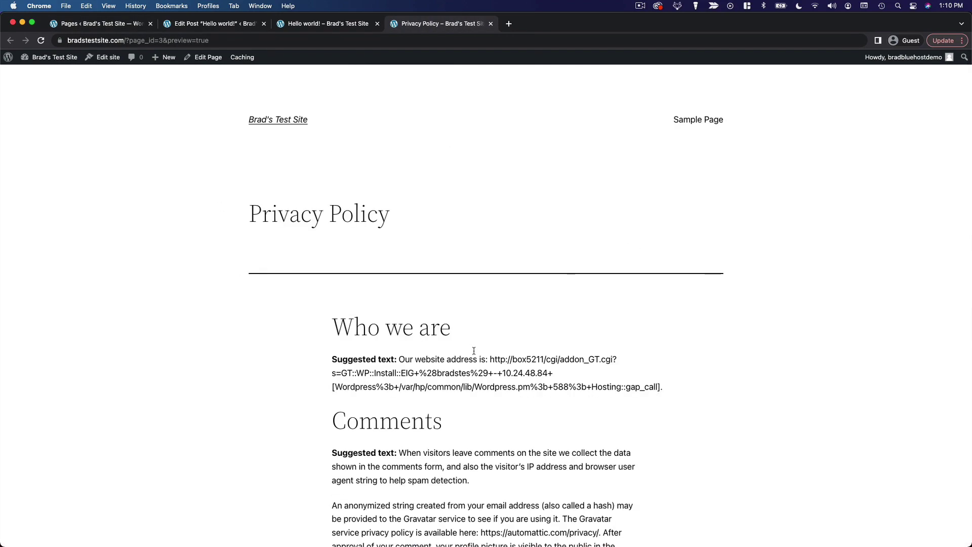
scroll(474, 349, down, 4)
scroll(473, 349, up, 4)
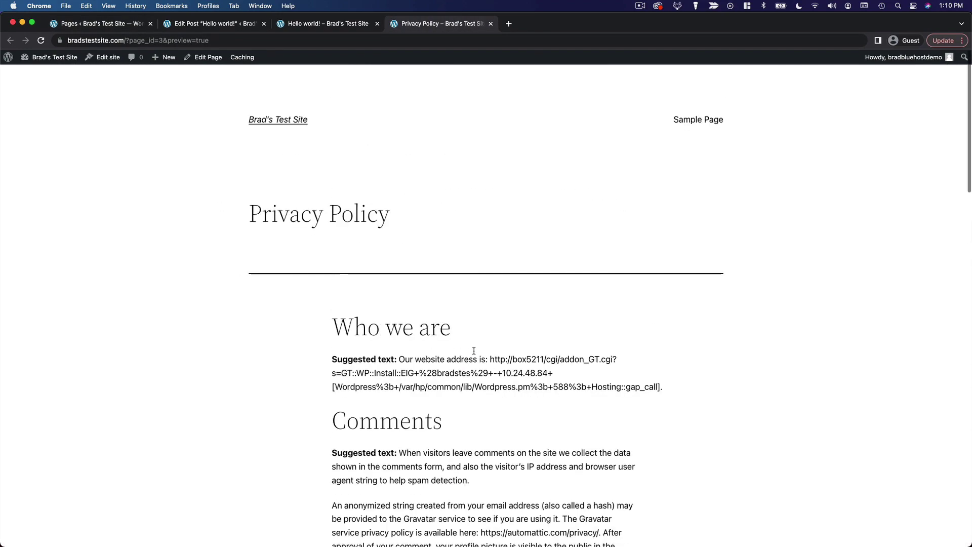
click(491, 24)
- View the published Sample Page on the live site, then close its tab
click(100, 25)
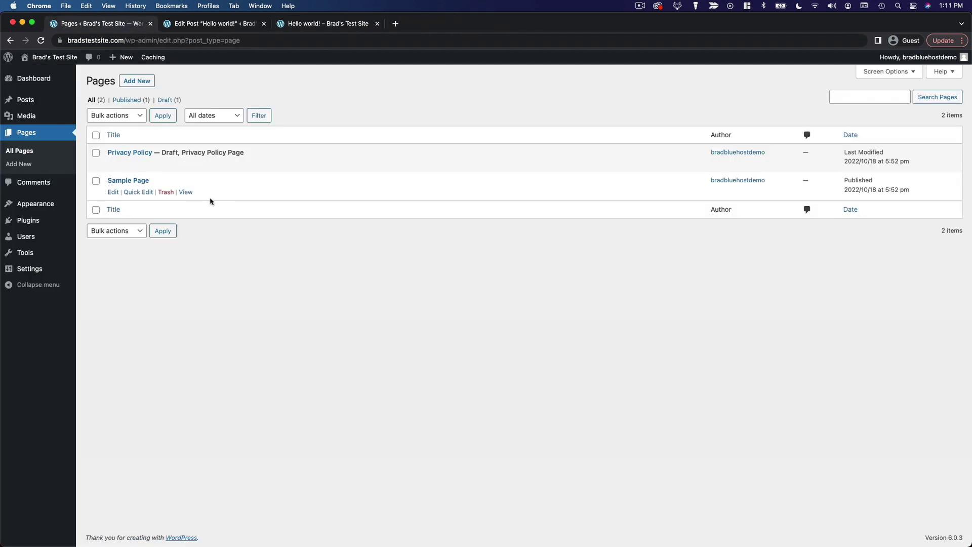
super+click(186, 192)
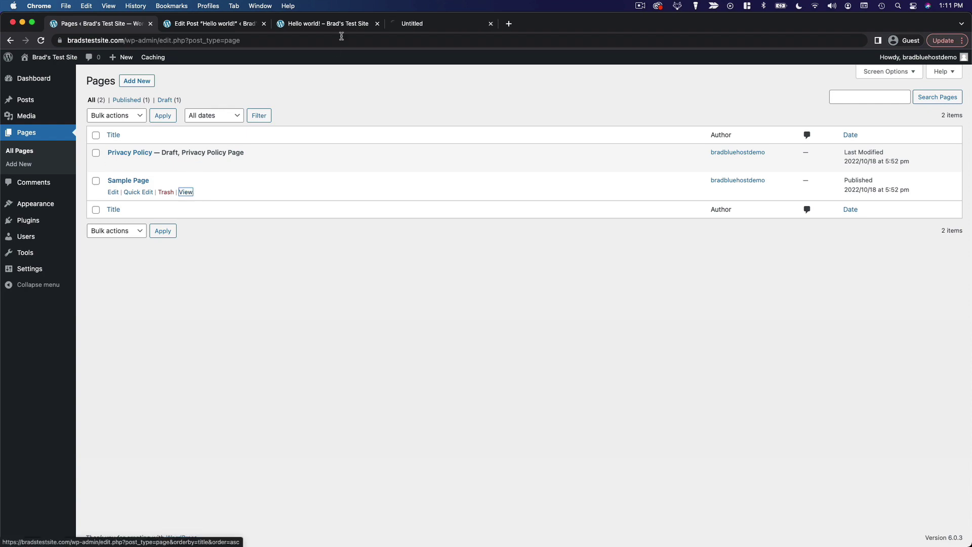
click(434, 25)
scroll(700, 286, down, 3)
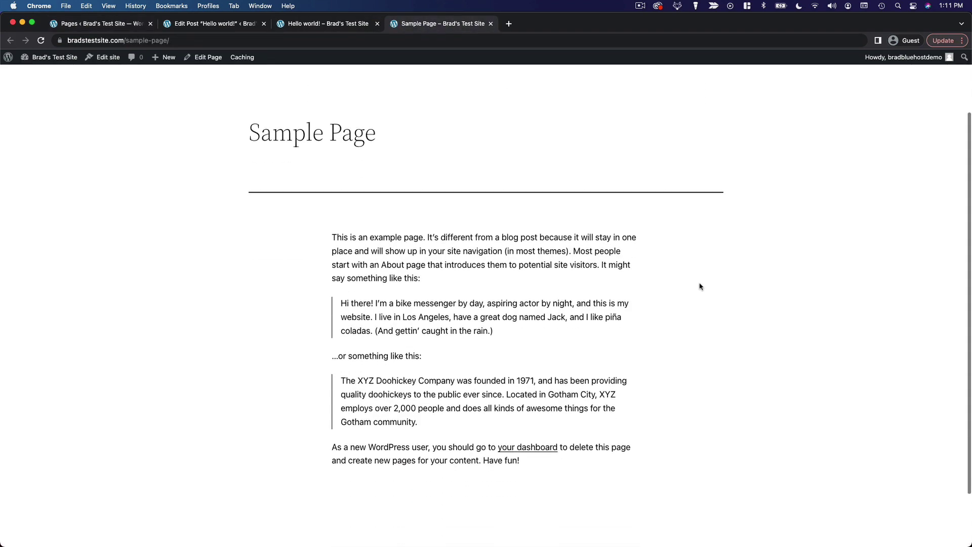
scroll(700, 286, down, 2)
scroll(700, 286, up, 4)
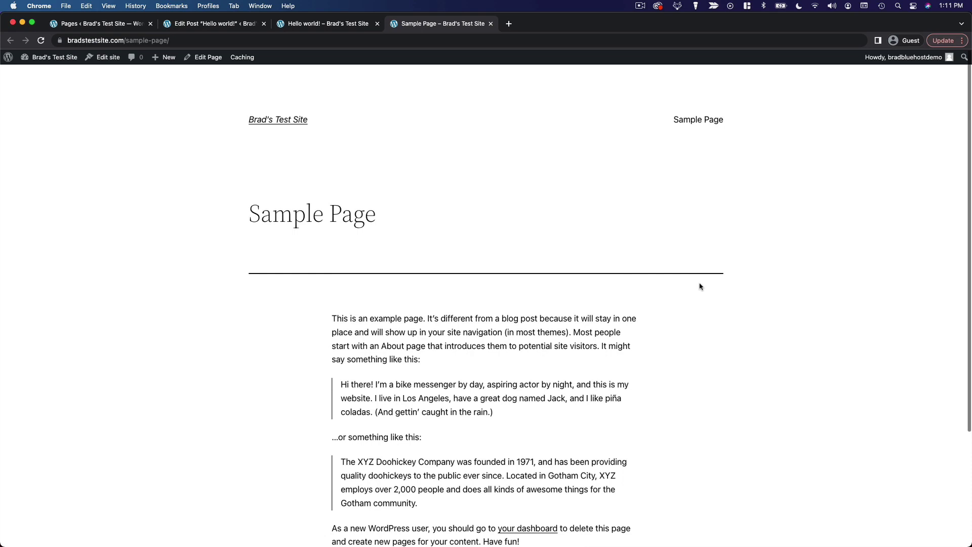
click(490, 24)
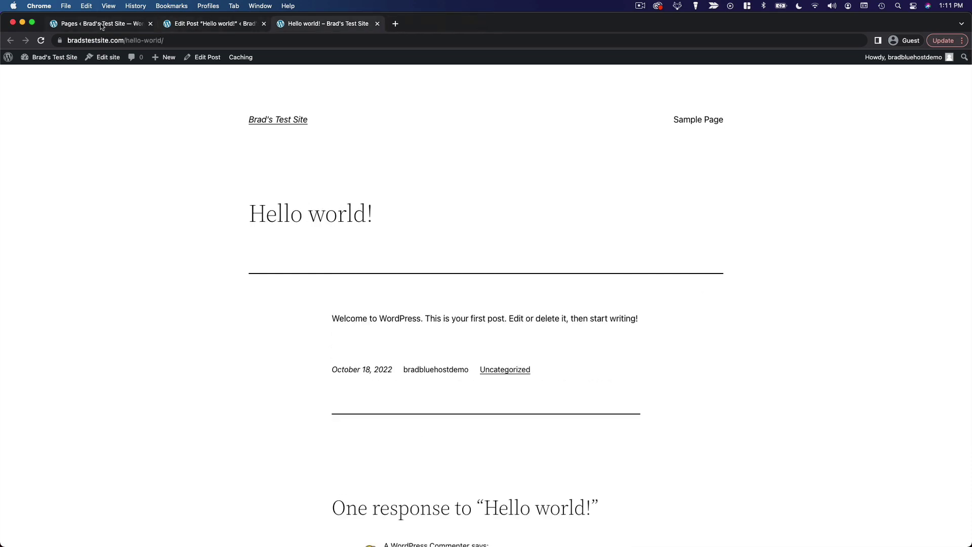
- On the Pages list, select all, inspect Bulk actions and the All dates filter, then deselect
click(101, 23)
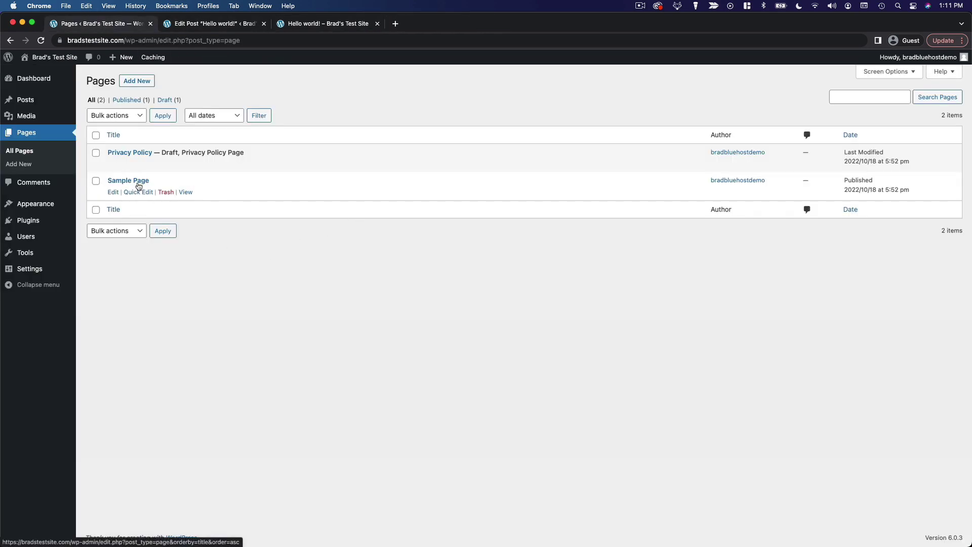
click(95, 135)
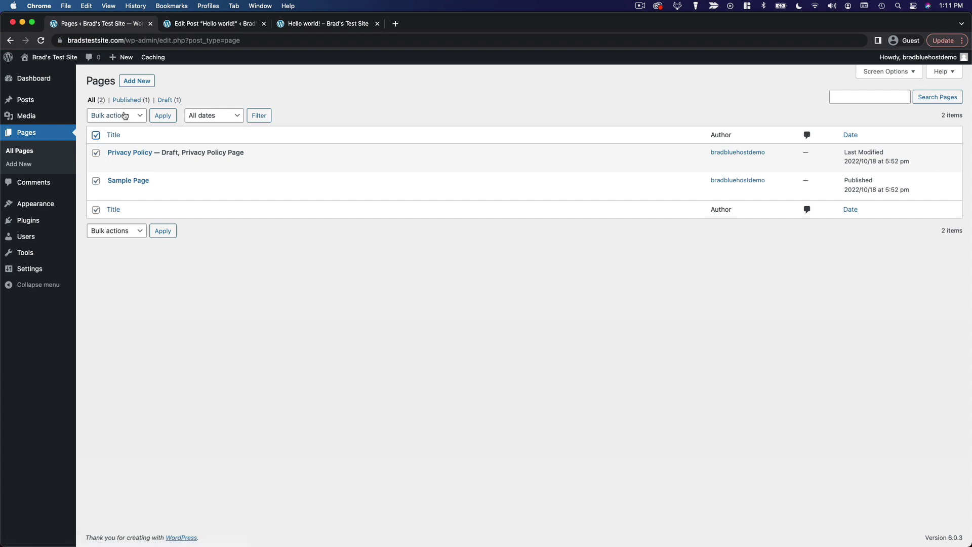
click(124, 115)
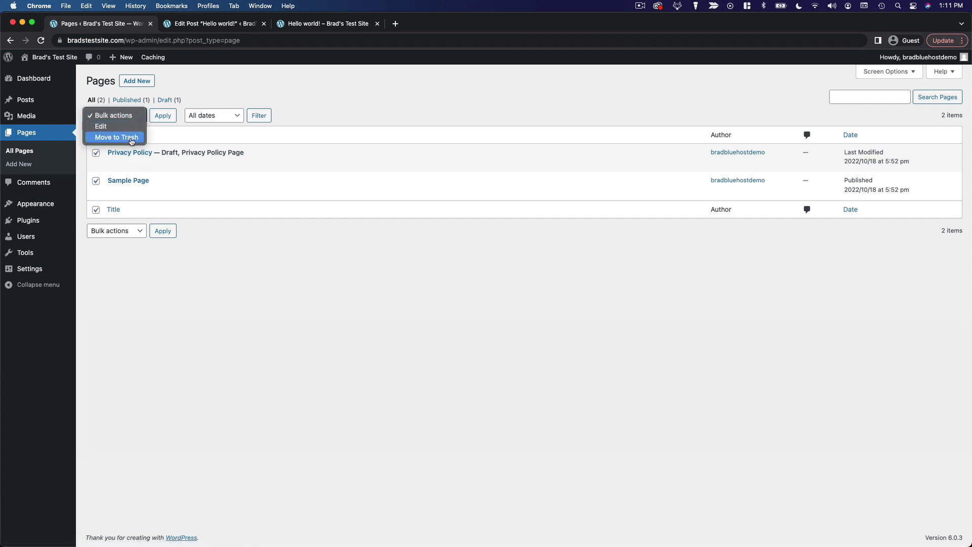
click(134, 116)
click(208, 115)
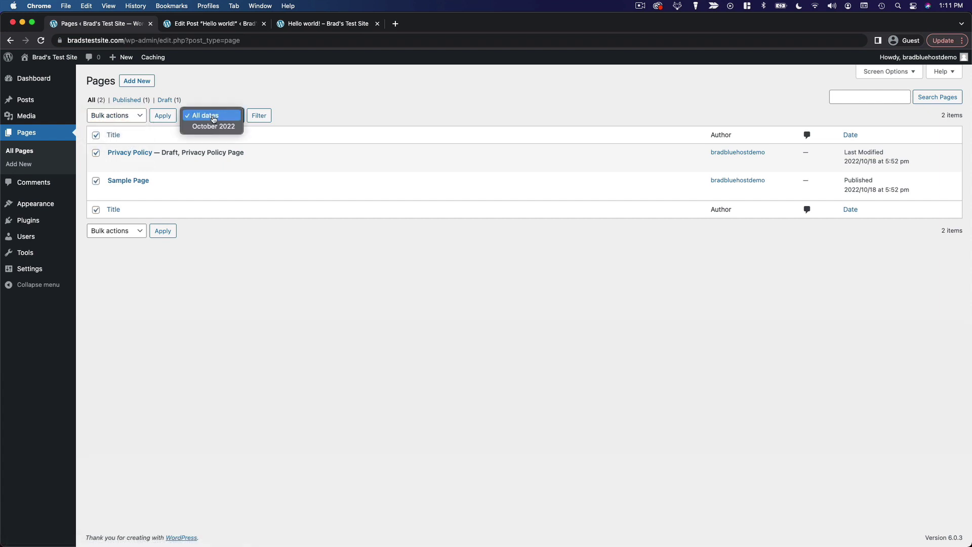
click(226, 95)
click(95, 134)
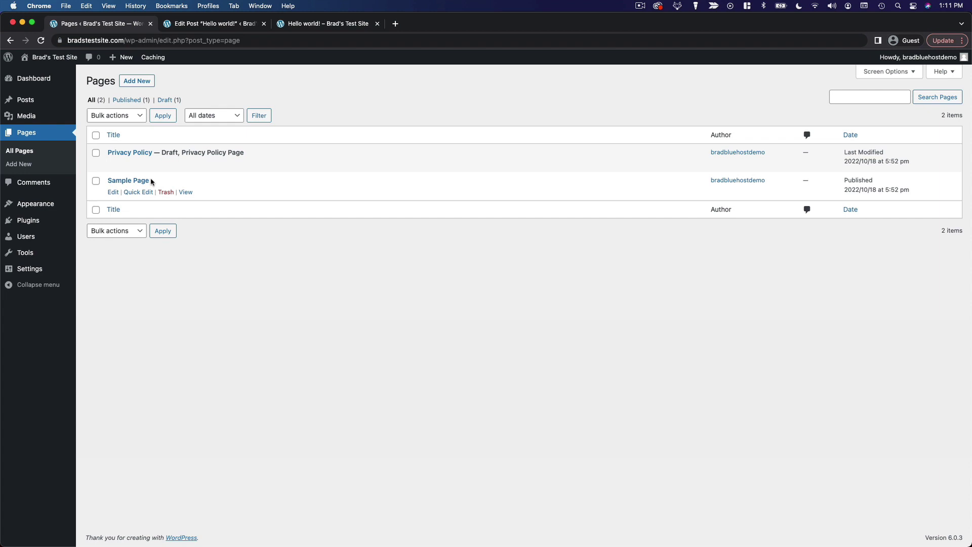
click(144, 154)
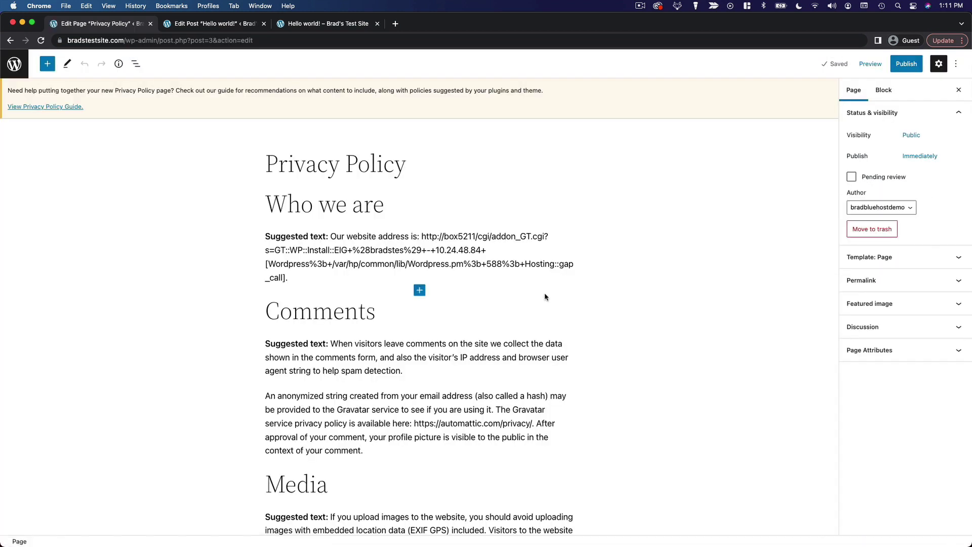
scroll(539, 299, down, 5)
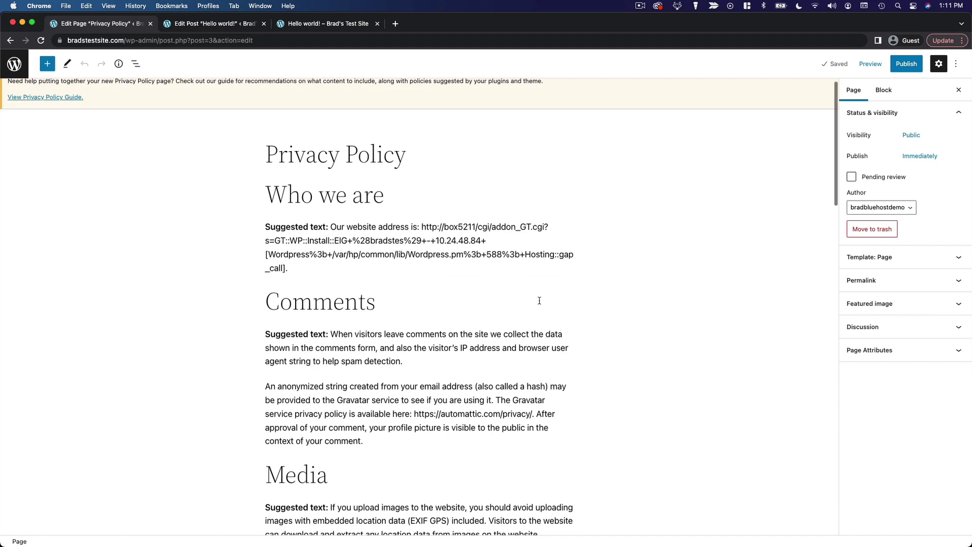
scroll(539, 300, up, 5)
click(354, 174)
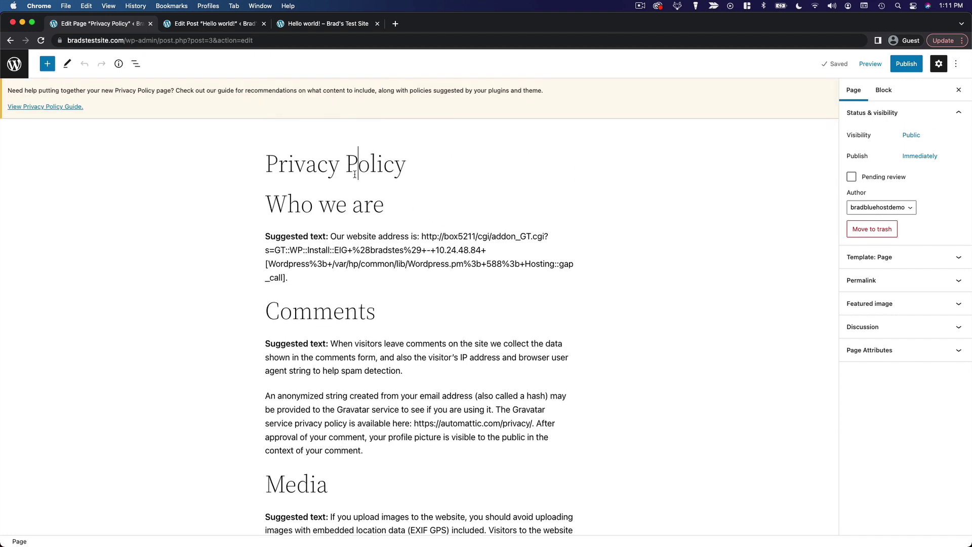
click(382, 210)
click(400, 256)
scroll(451, 304, down, 6)
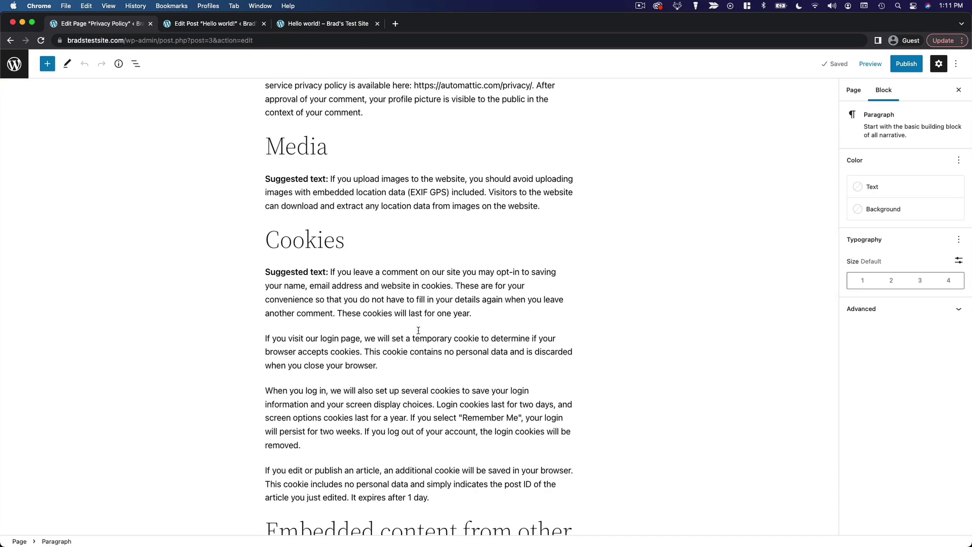
scroll(481, 331, down, 9)
scroll(486, 412, up, 15)
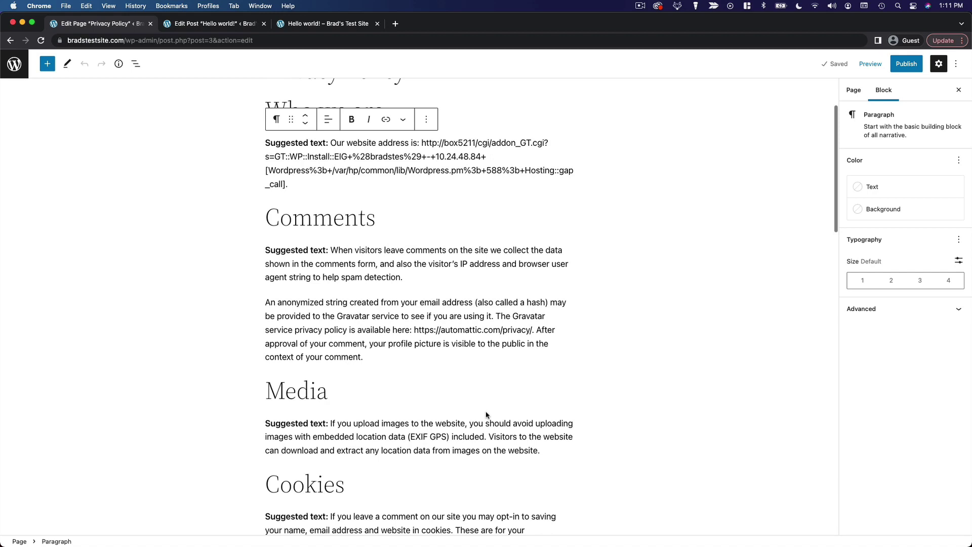
scroll(486, 415, up, 2)
click(724, 274)
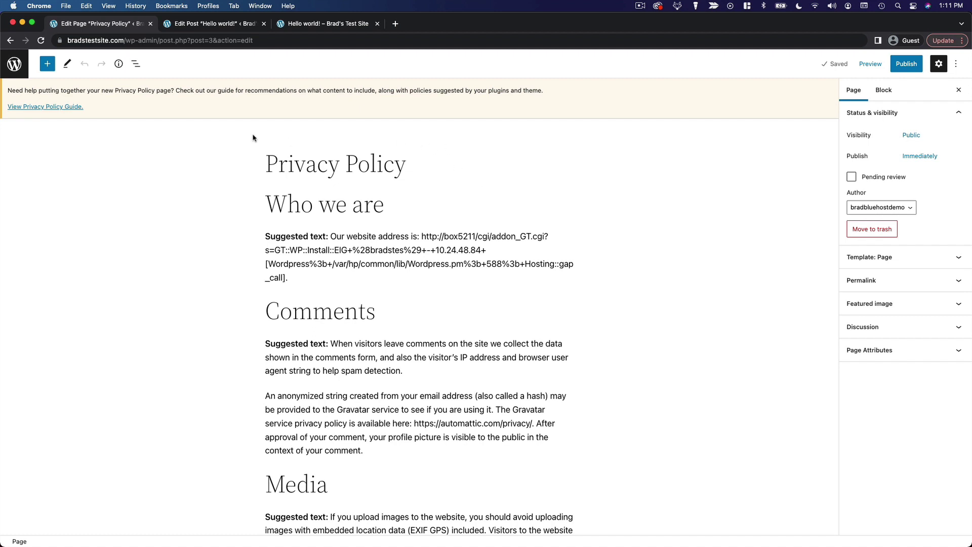
click(12, 39)
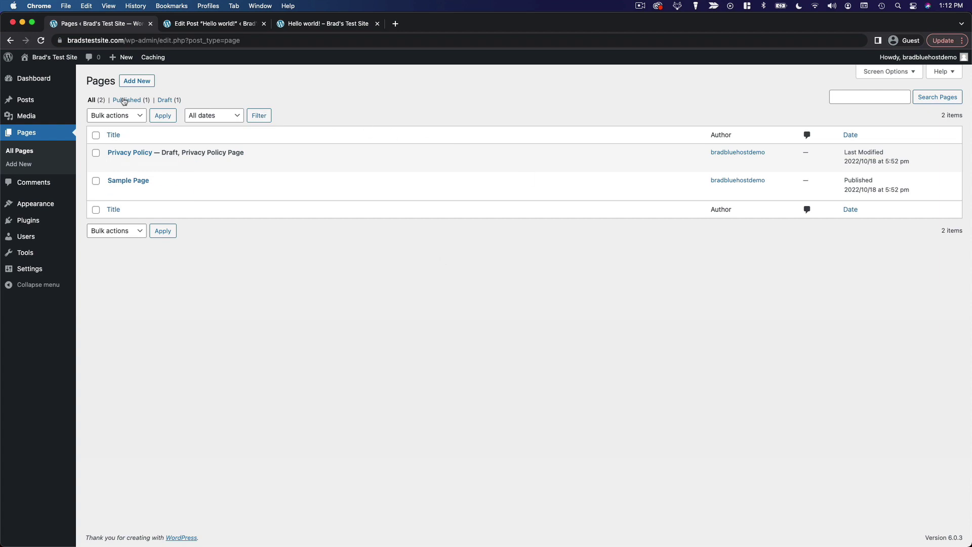
- Open the Posts list and expand Screen Options: five columns, 20 items per page, compact view
click(25, 99)
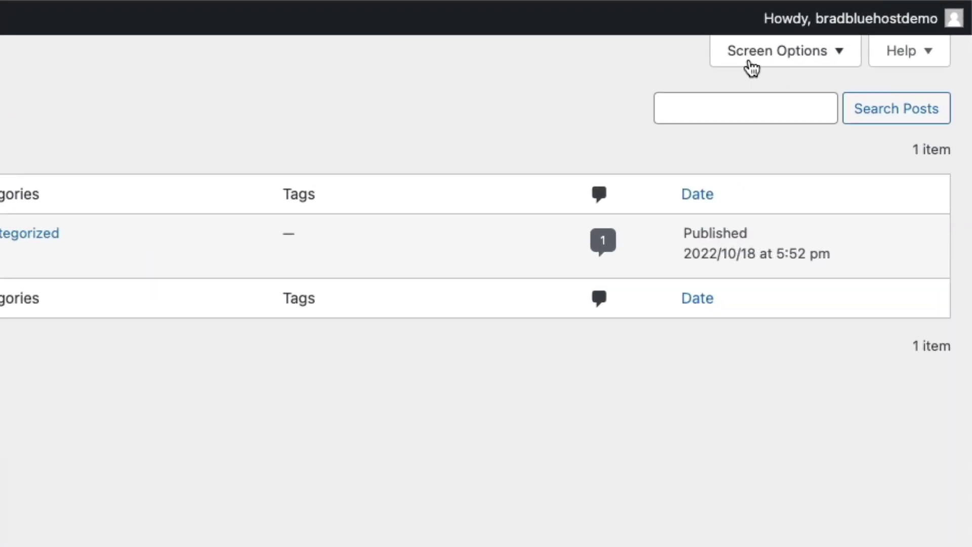
click(809, 66)
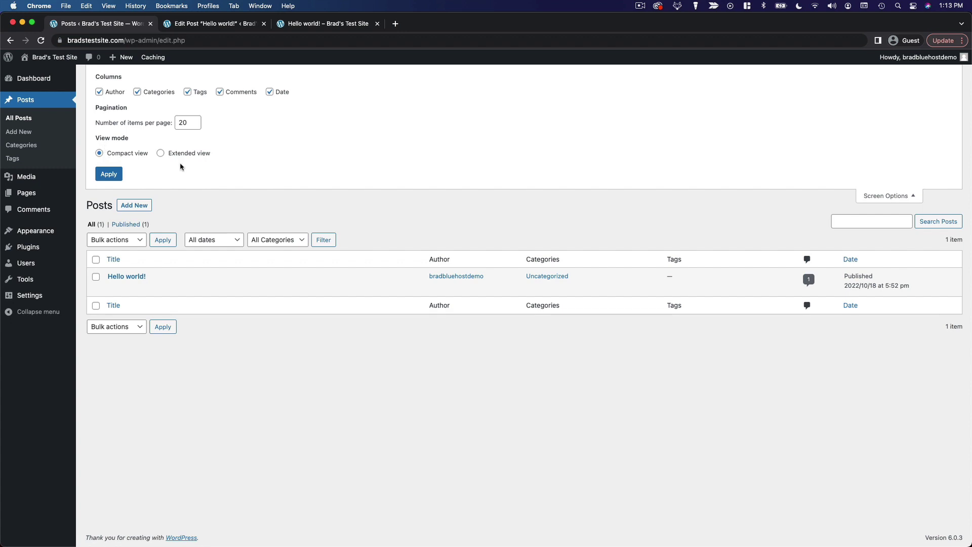
- Apply Extended view in Screen Options to see the excerpt, then reapply Compact view
click(160, 153)
click(116, 175)
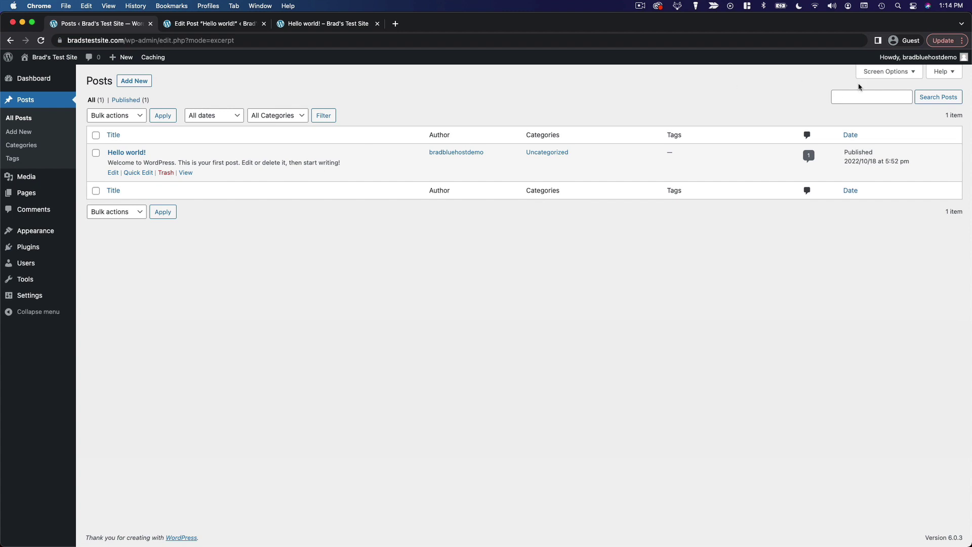
click(881, 71)
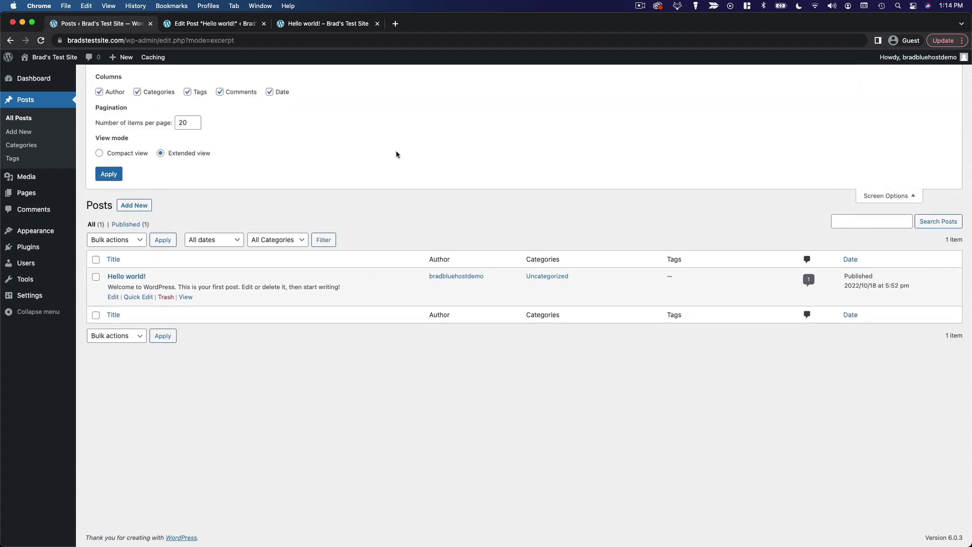
click(136, 153)
click(116, 175)
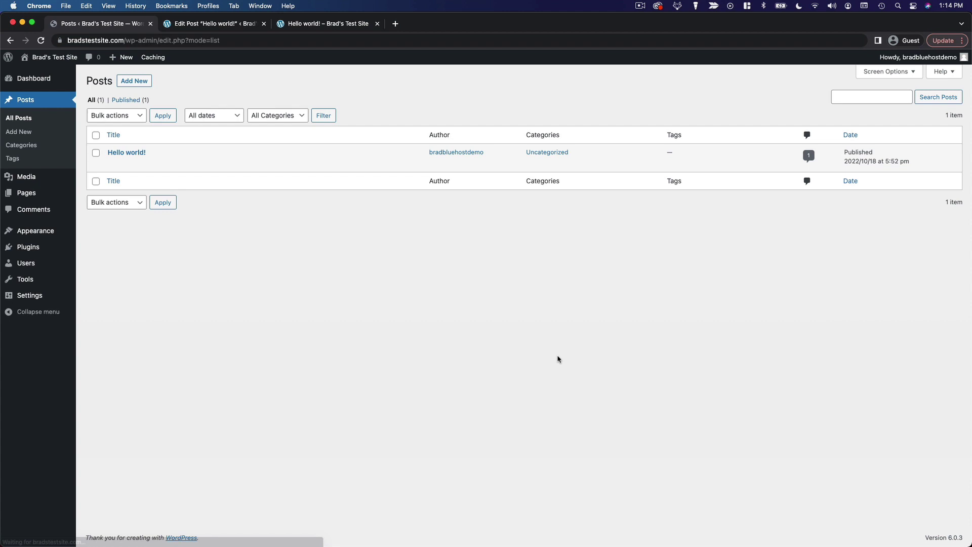